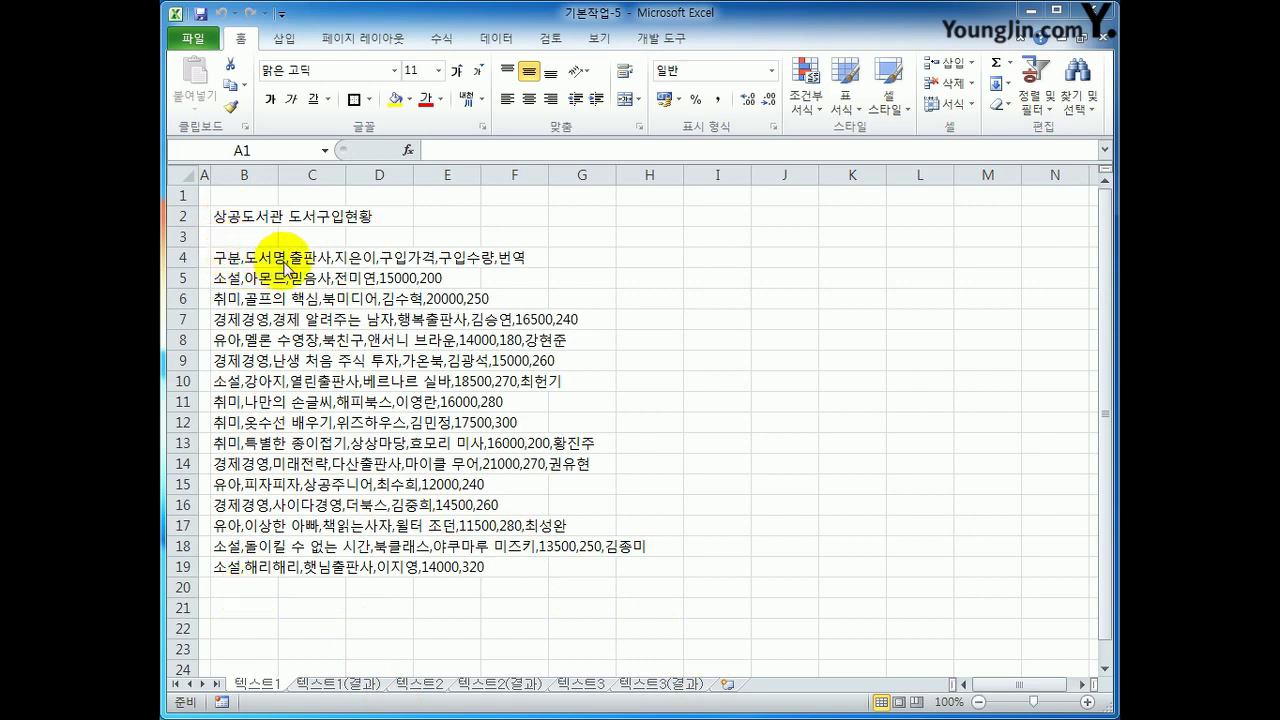
Look over the unsplit data on the 텍스트2 and 텍스트3 sheets and return to the 텍스트1 sheet.
left_click(418, 688)
left_click(418, 688)
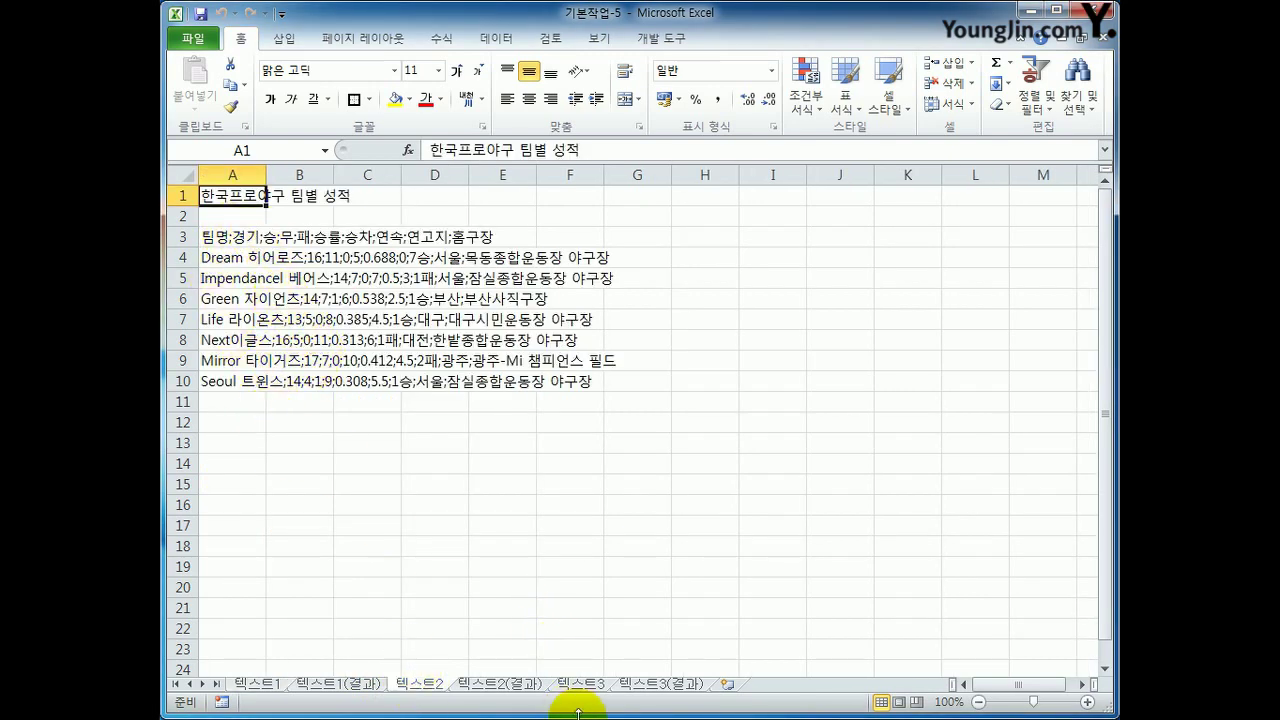
left_click(590, 686)
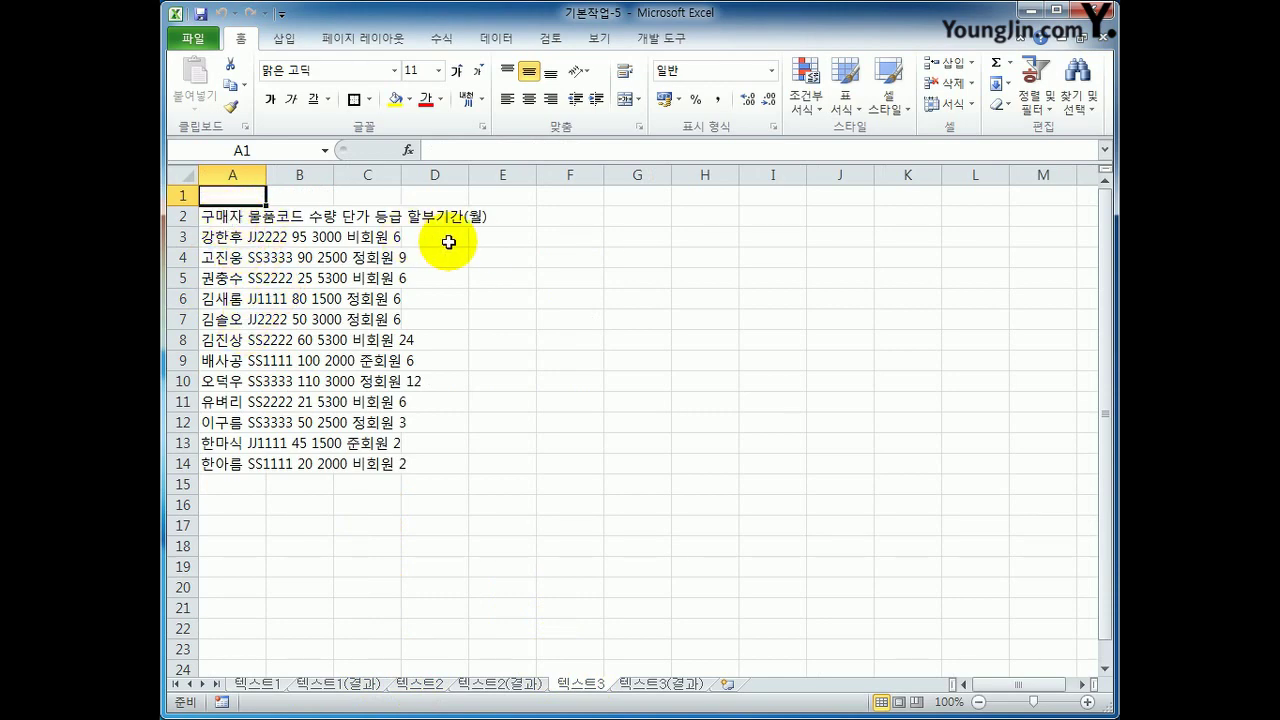
left_click(272, 688)
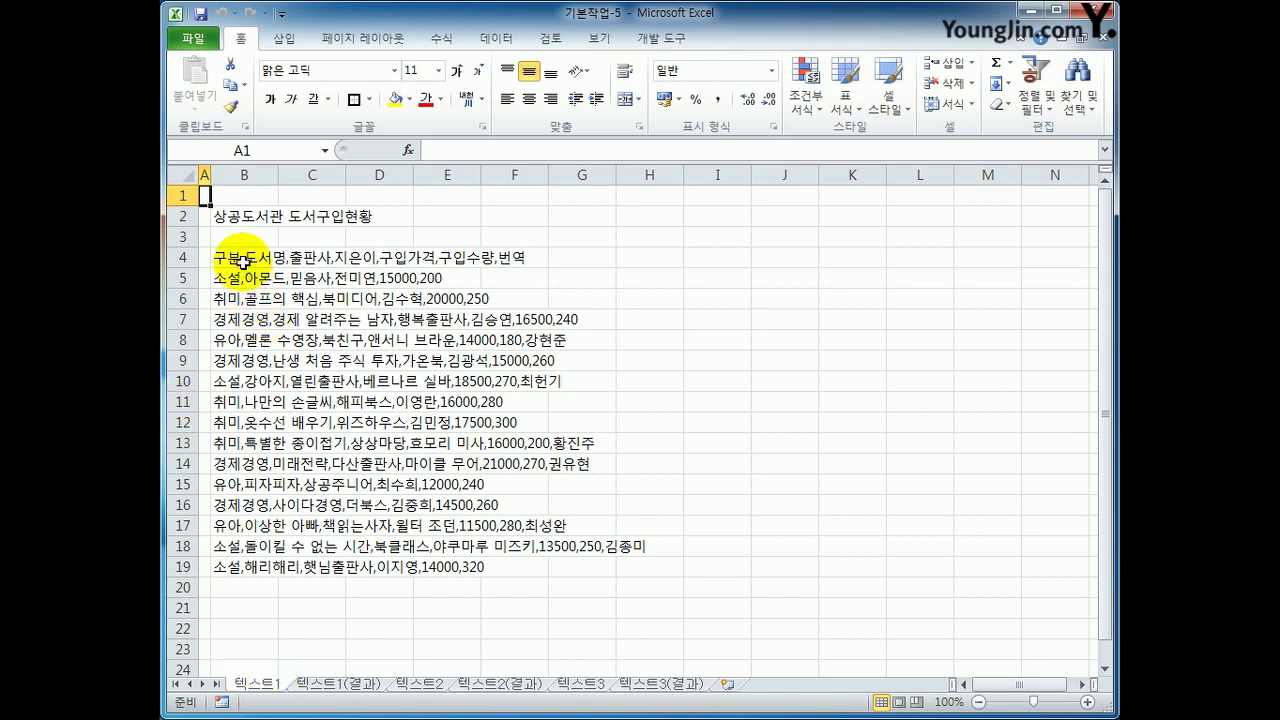
Start Text to Columns on B4:B19 of the 텍스트1 sheet as delimited data, with comma as the only delimiter.
left_click_drag(255, 258, 248, 566)
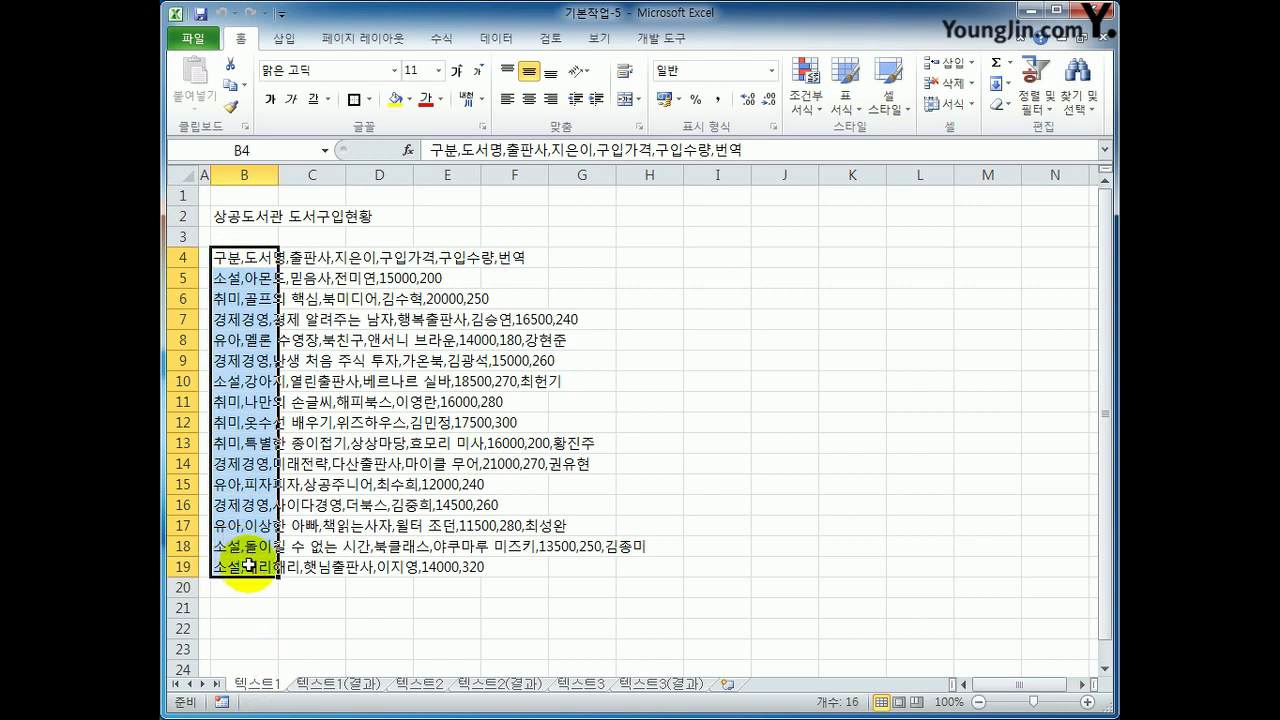
left_click(498, 40)
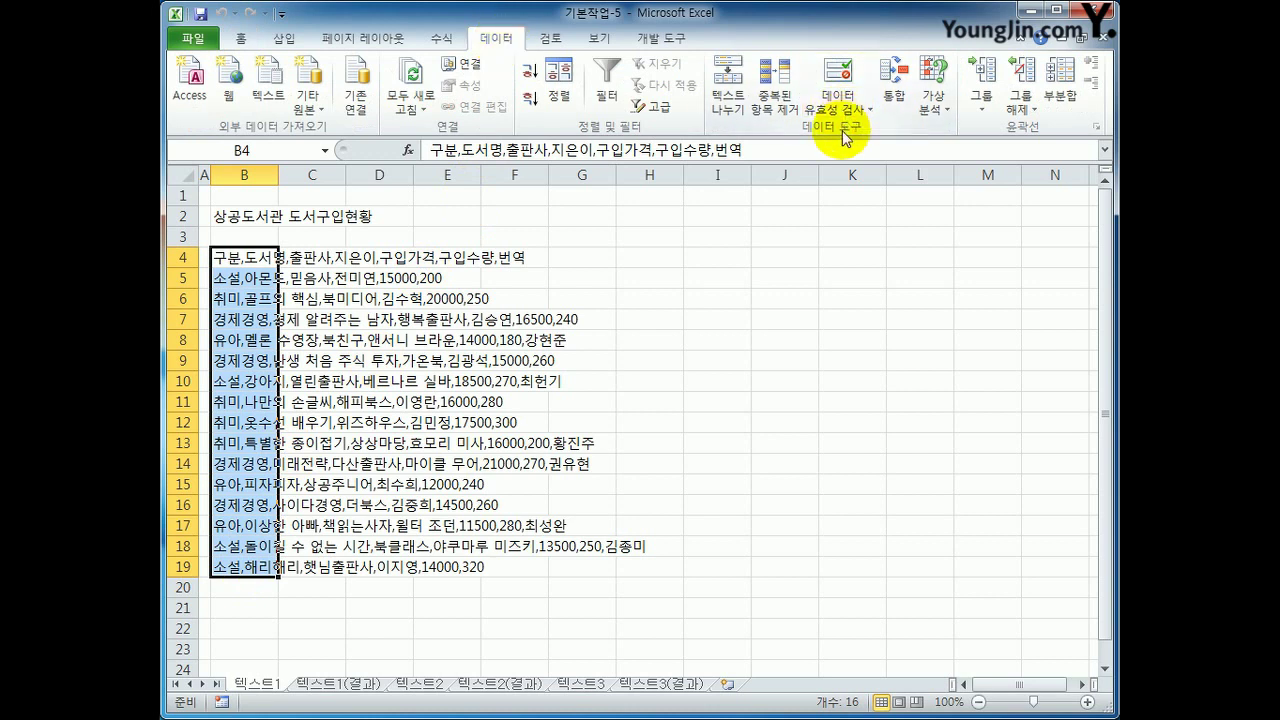
left_click(727, 112)
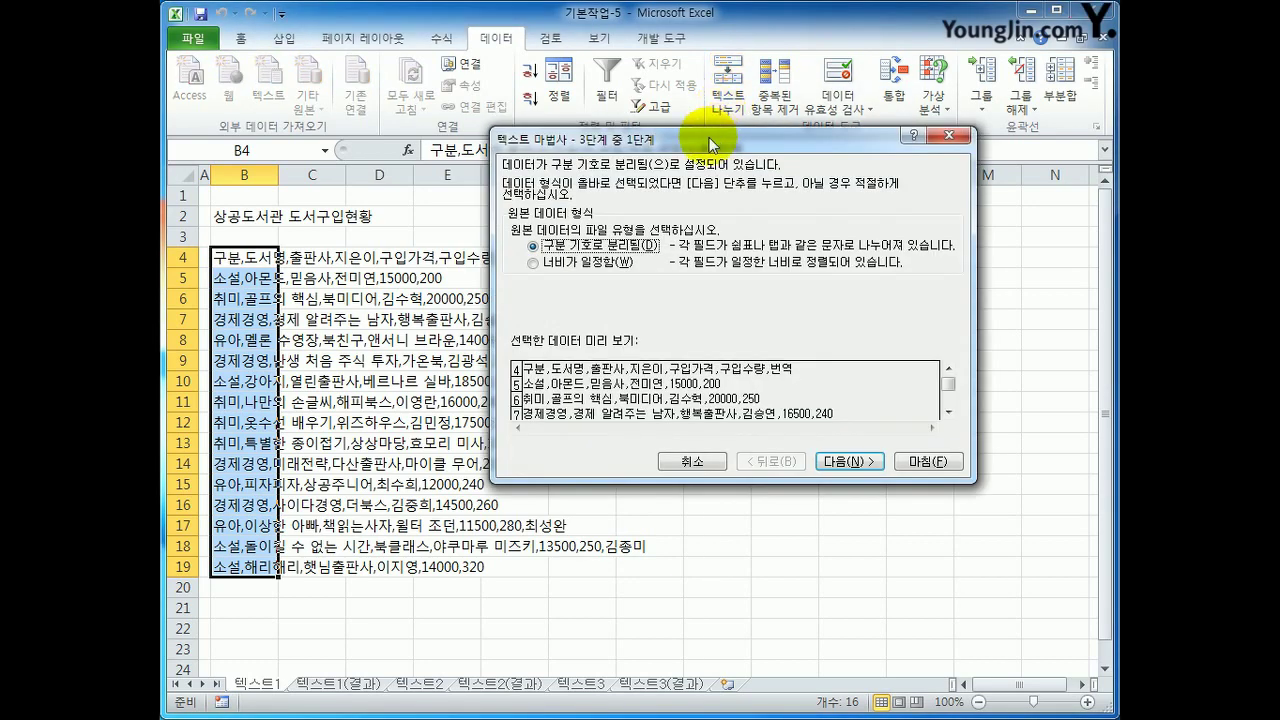
left_click_drag(703, 150, 758, 187)
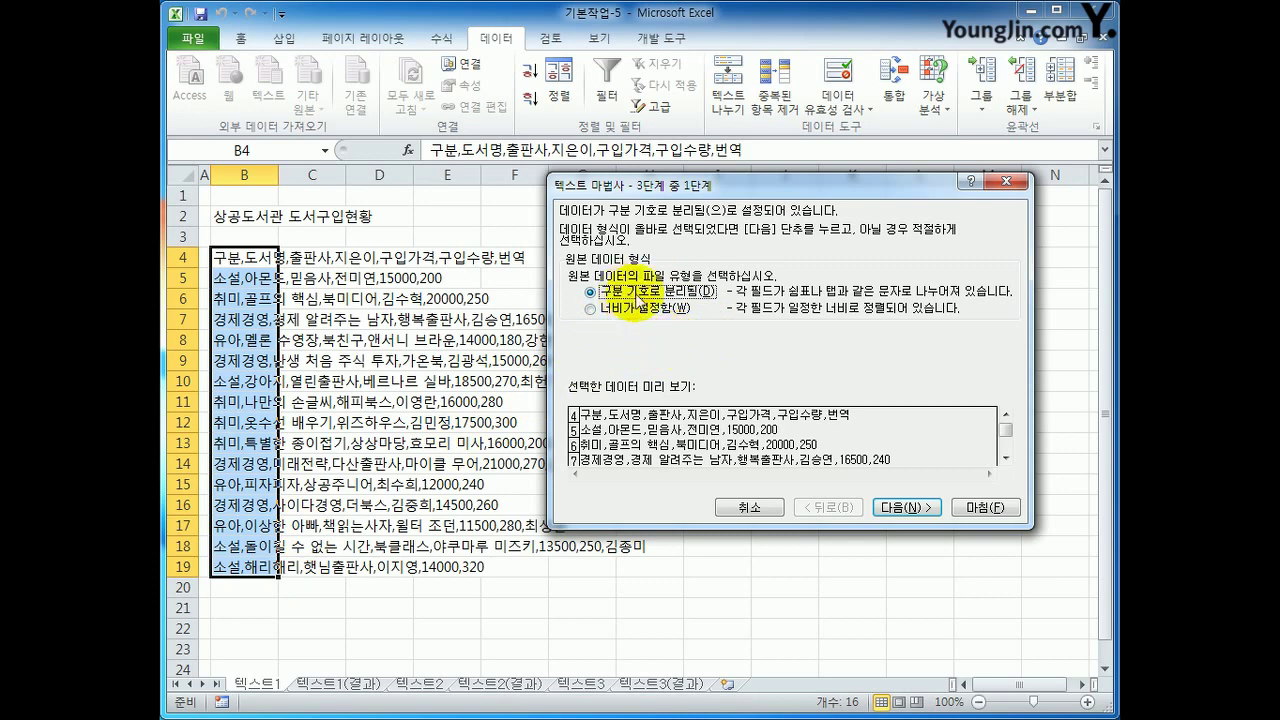
left_click(908, 508)
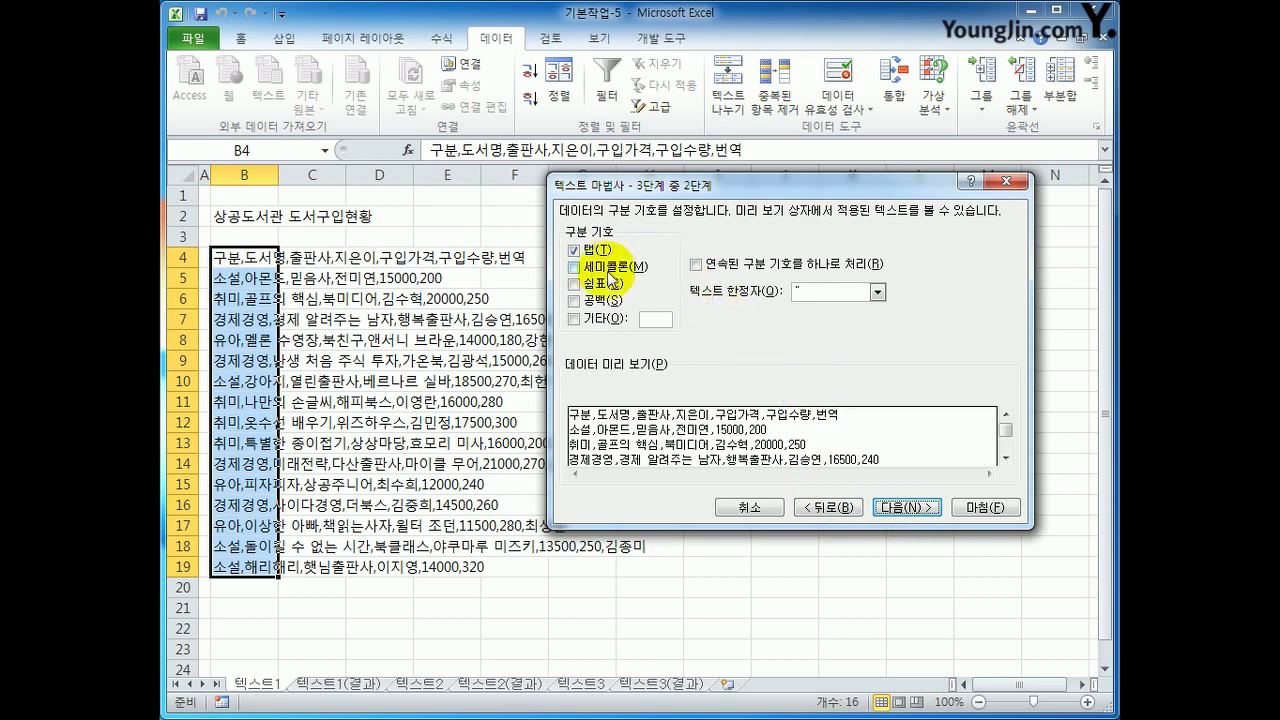
left_click(573, 249)
left_click(576, 287)
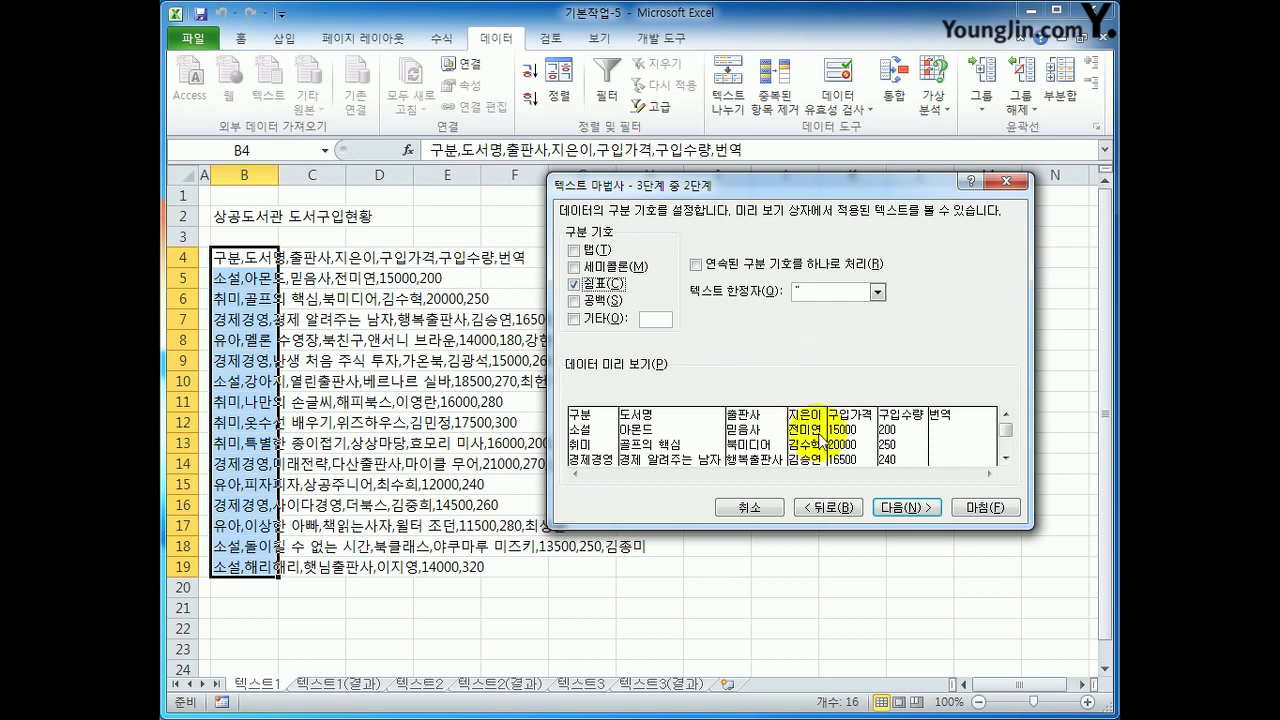
Exclude the 번역 column from the import and finish splitting the book data to $B$4.
left_click(905, 507)
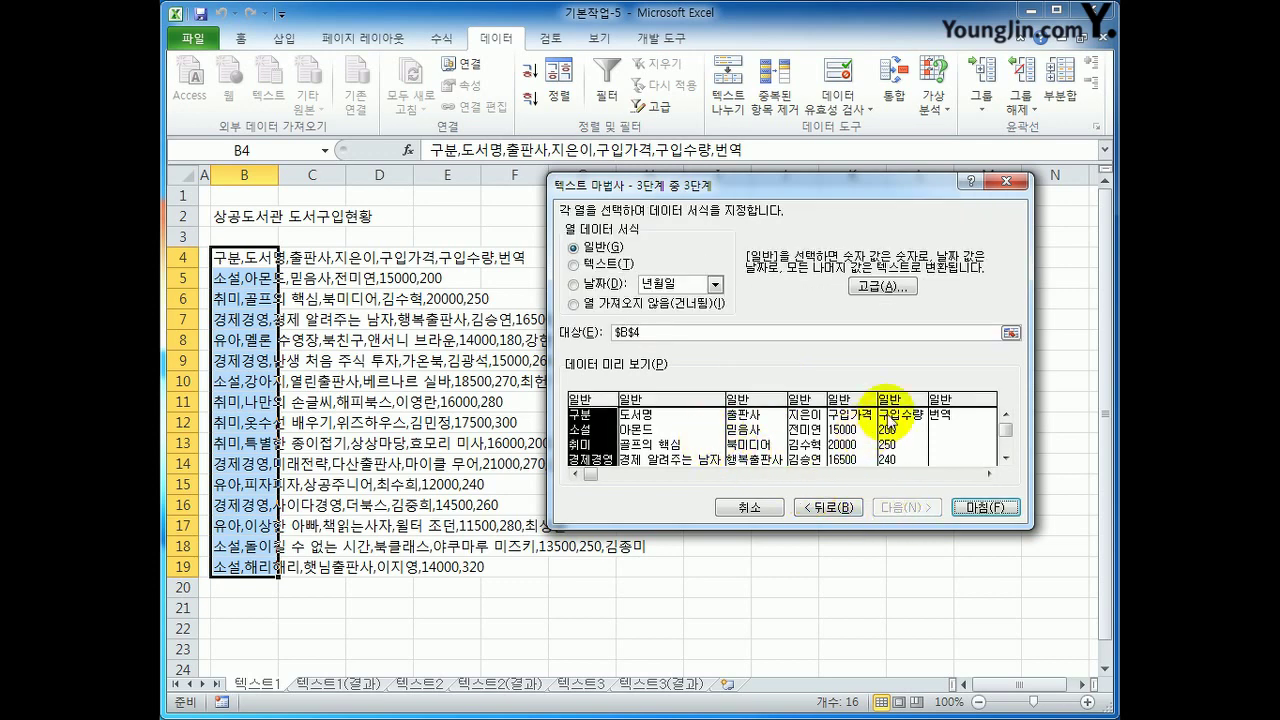
left_click(946, 402)
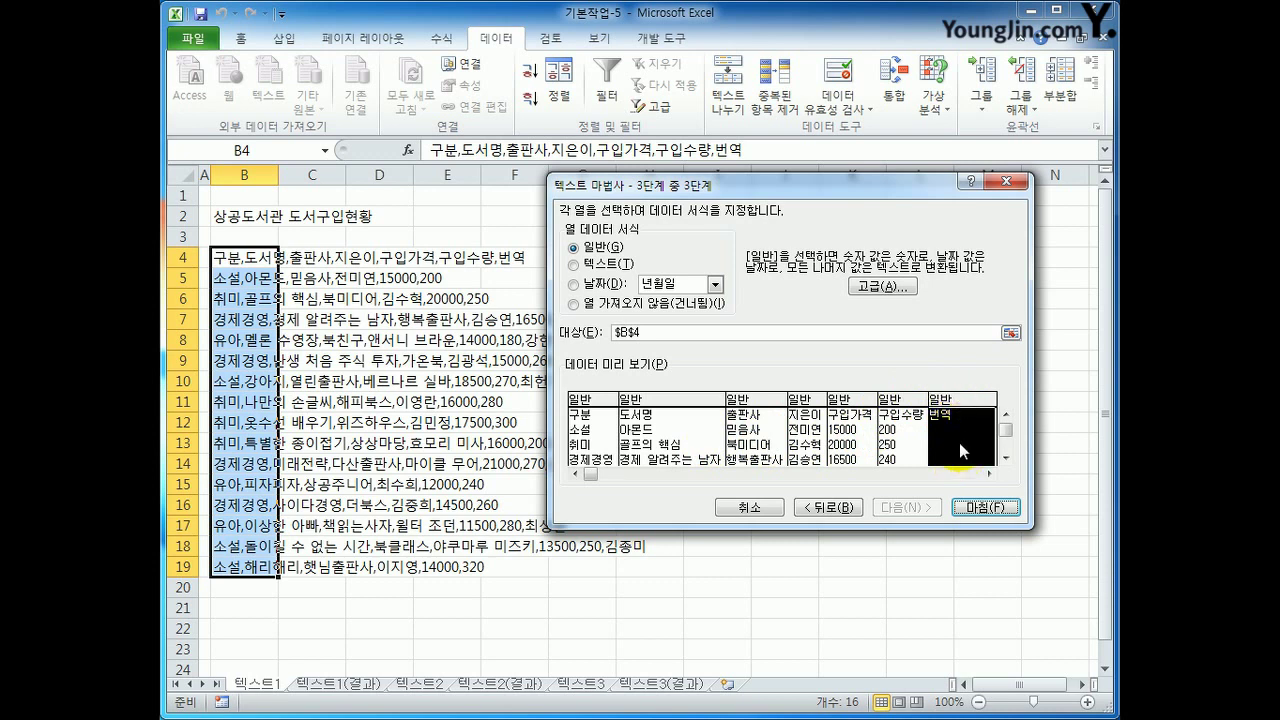
left_click(650, 310)
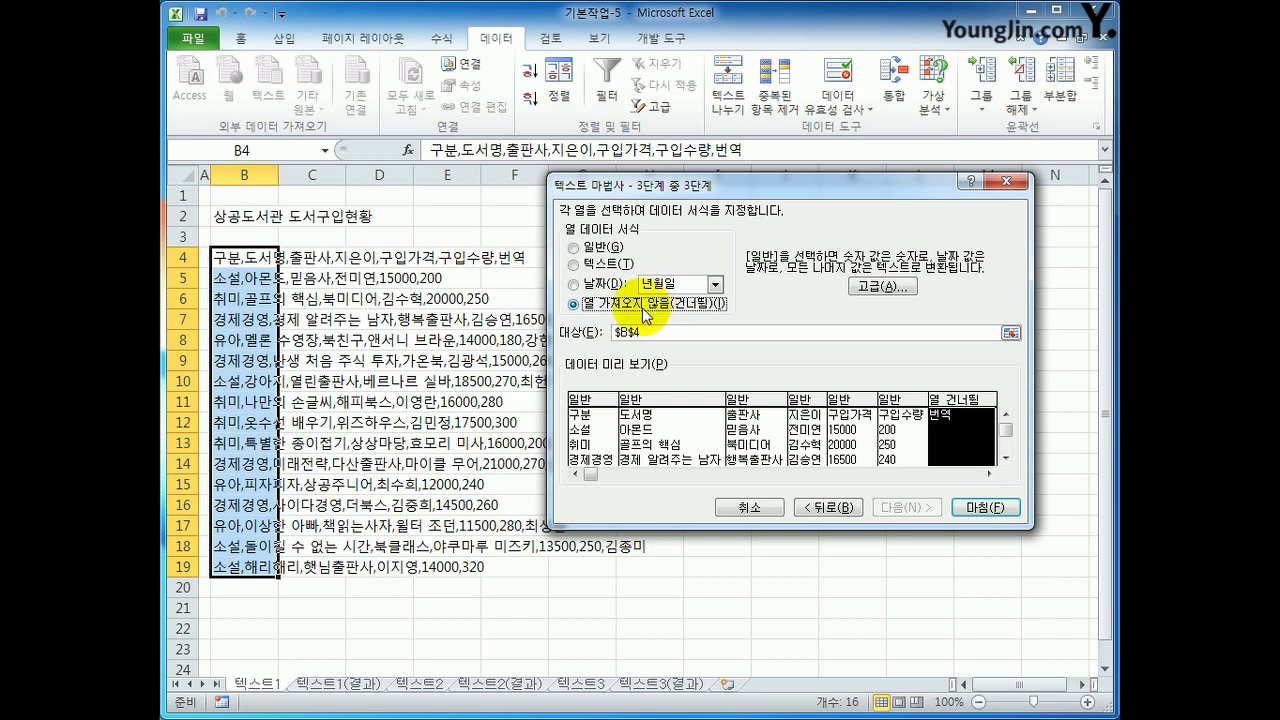
left_click(983, 507)
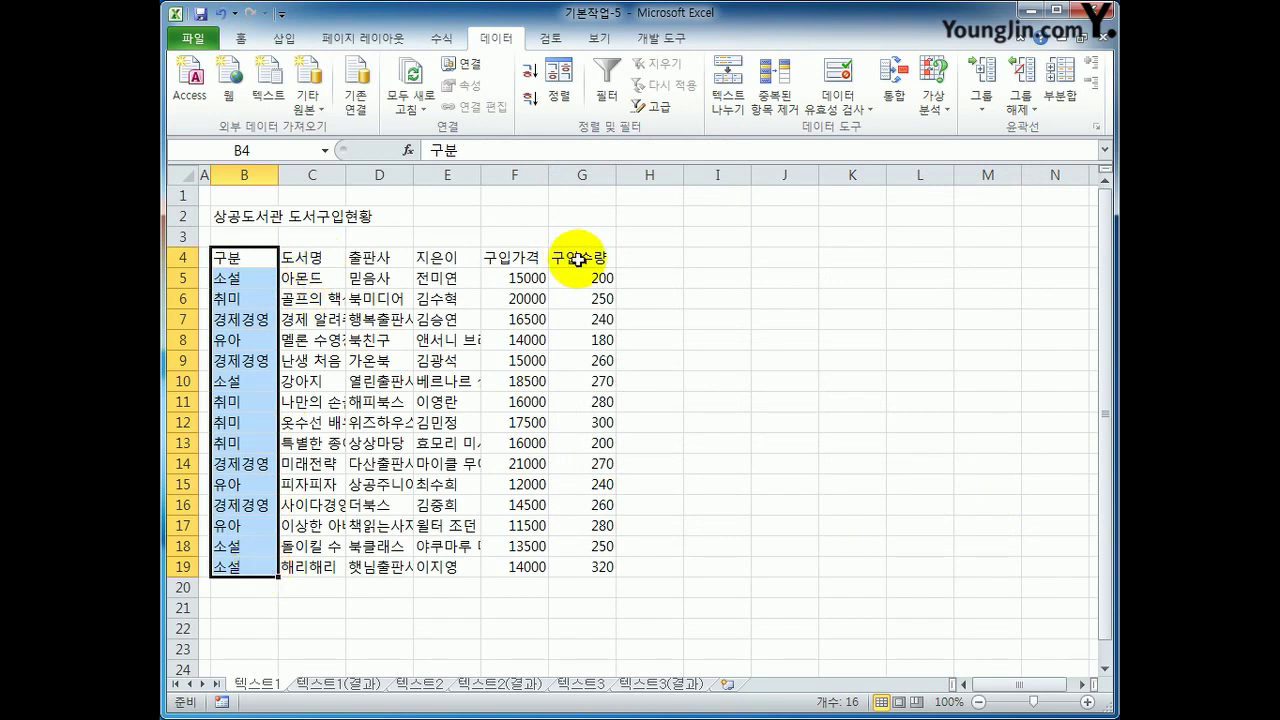
Auto-fit the widths of columns C to E so the 도서명, 출판사 and 지은이 entries fit.
left_click(338, 257)
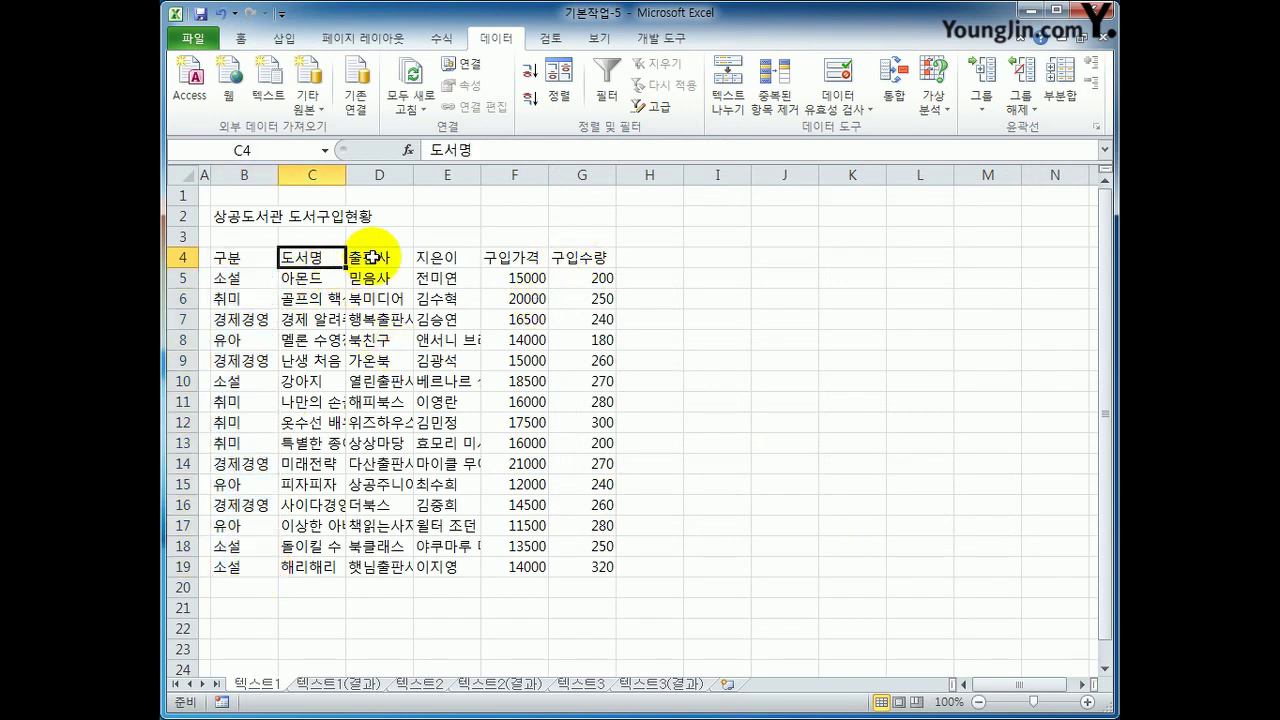
left_click(371, 257)
left_click(435, 257)
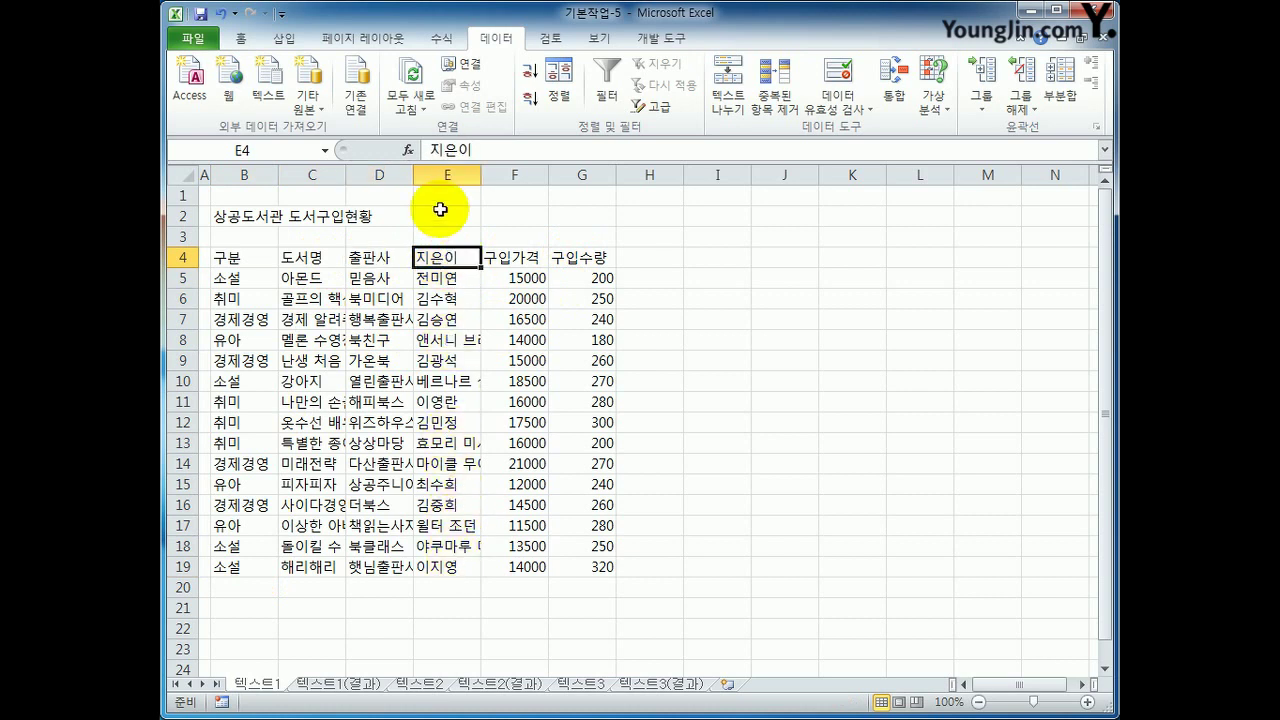
left_click(312, 175)
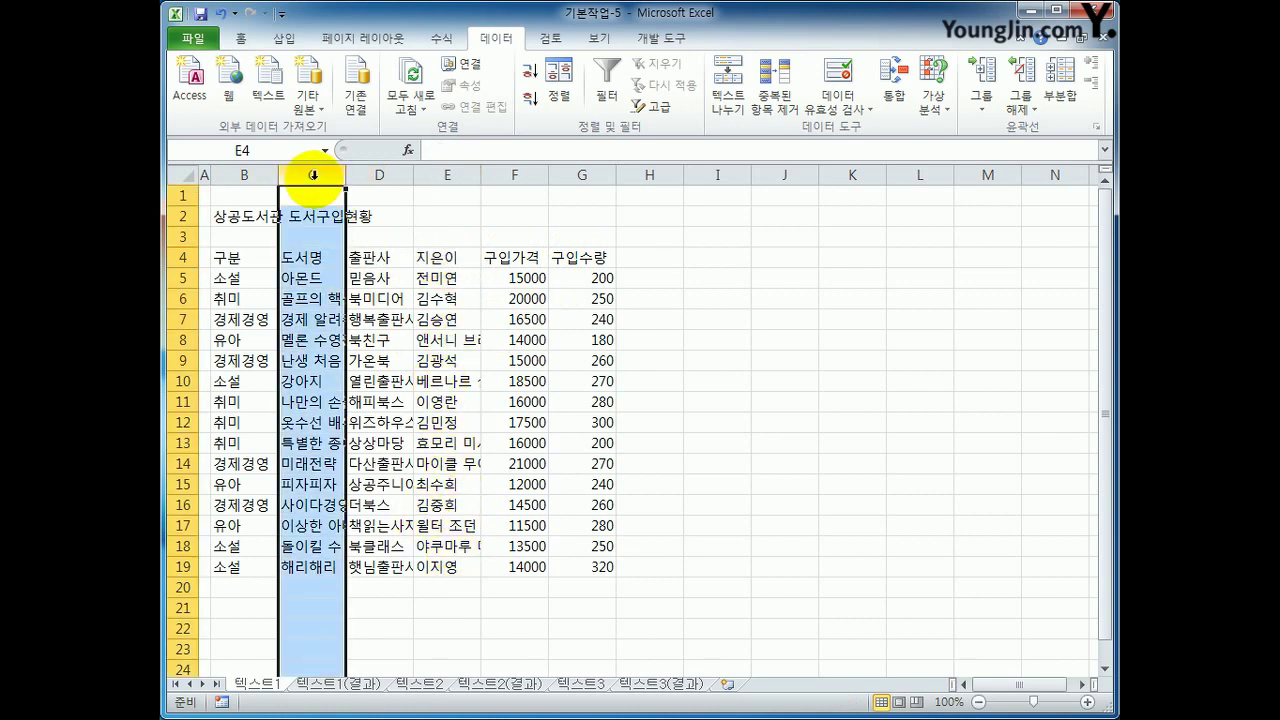
left_click_drag(312, 175, 455, 174)
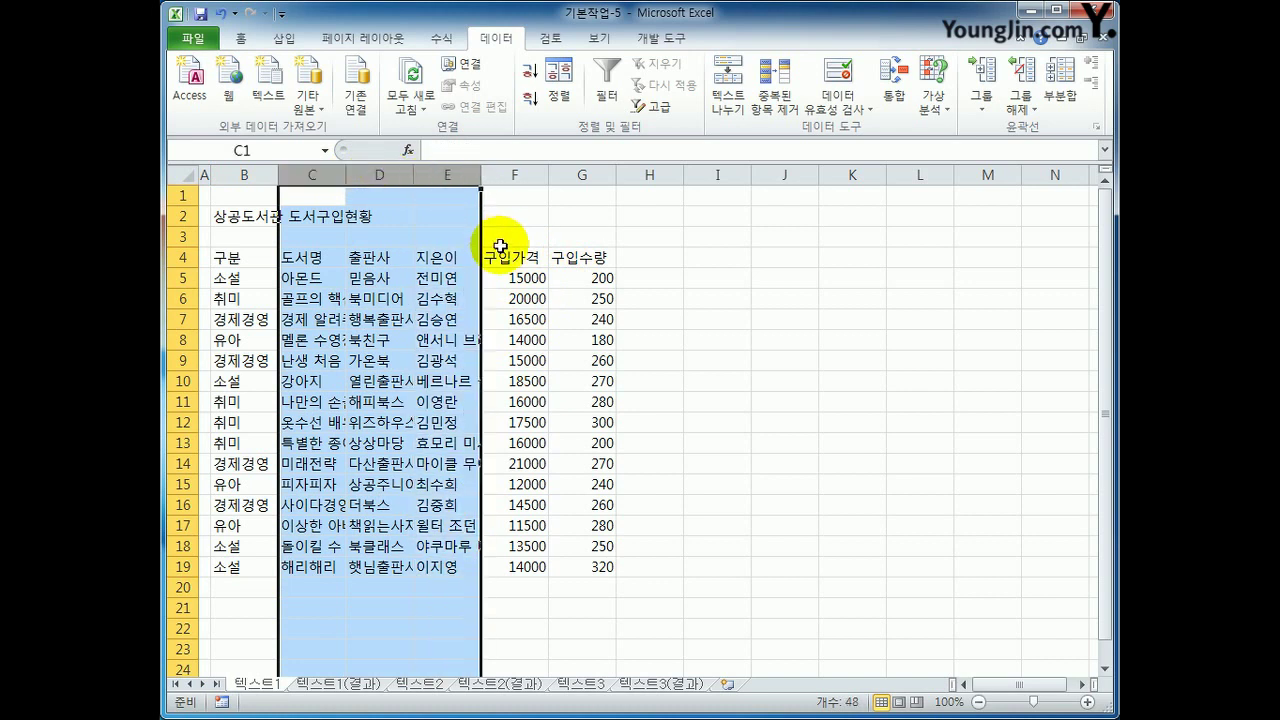
double_click(481, 174)
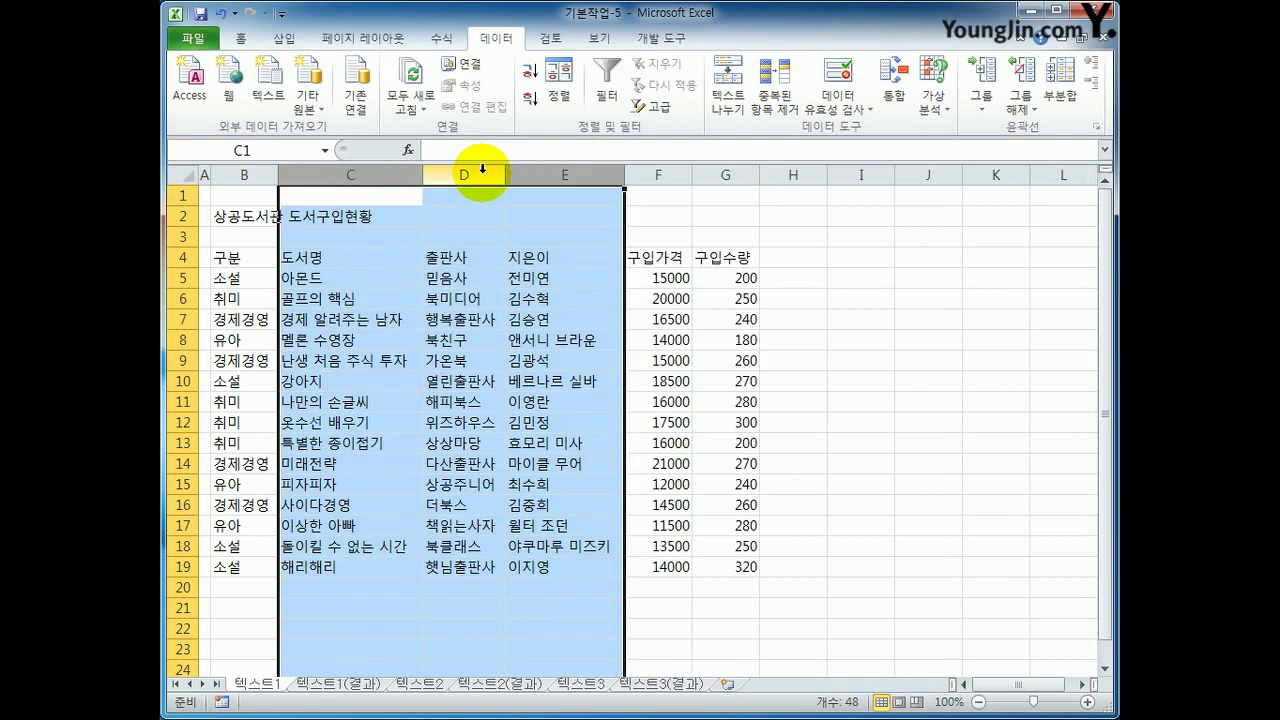
Check the 도서명 to 지은이 columns and compare the table with the 텍스트1(결과) sheet.
left_click(412, 257)
left_click(445, 257)
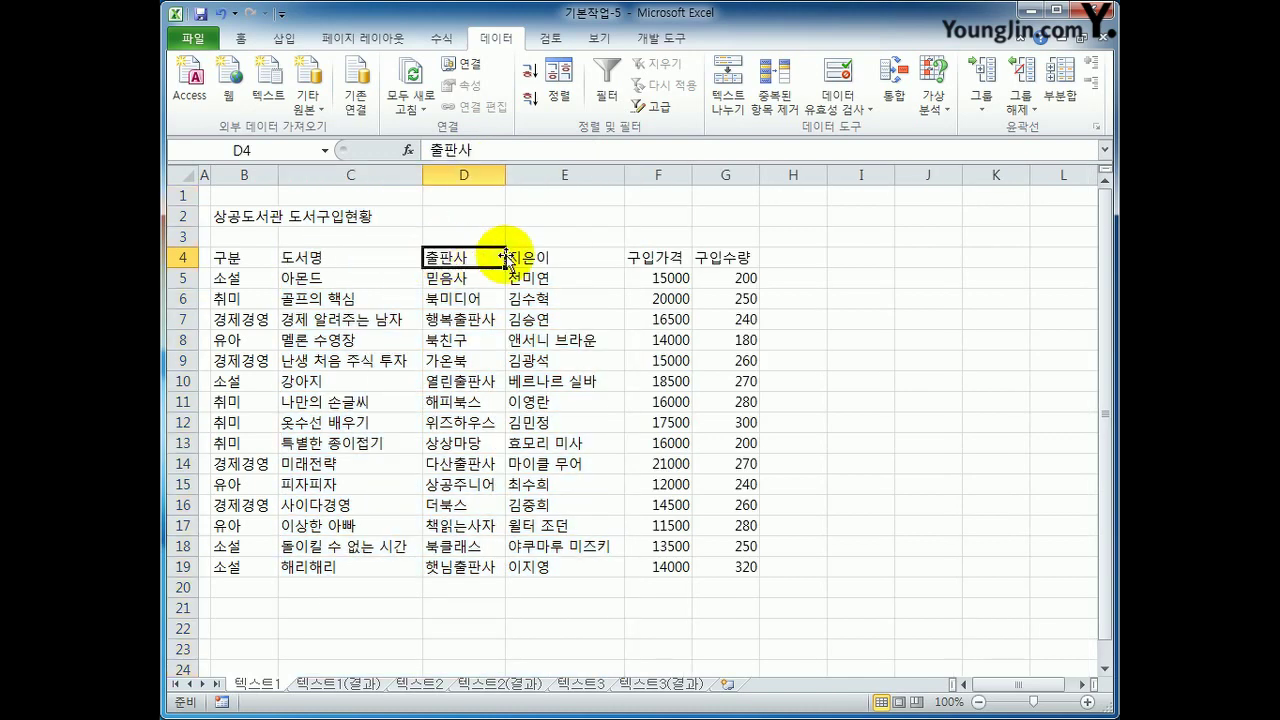
left_click(514, 256)
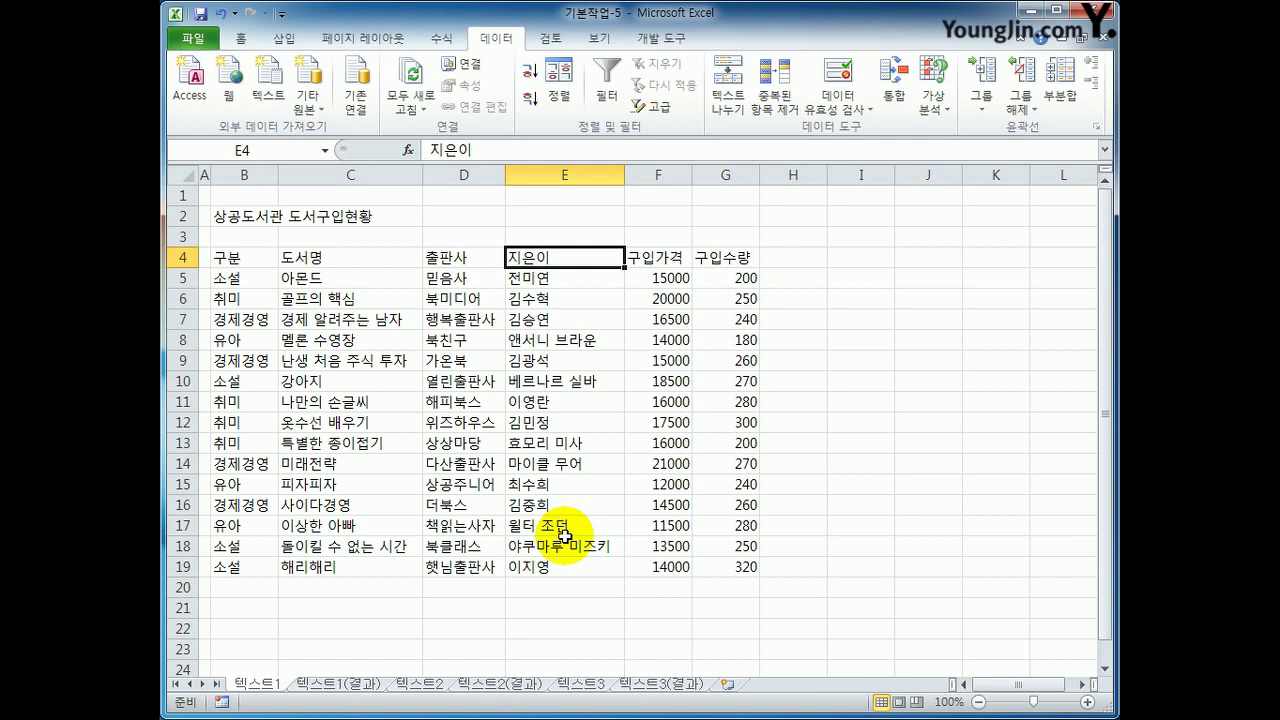
left_click(348, 688)
left_click(254, 685)
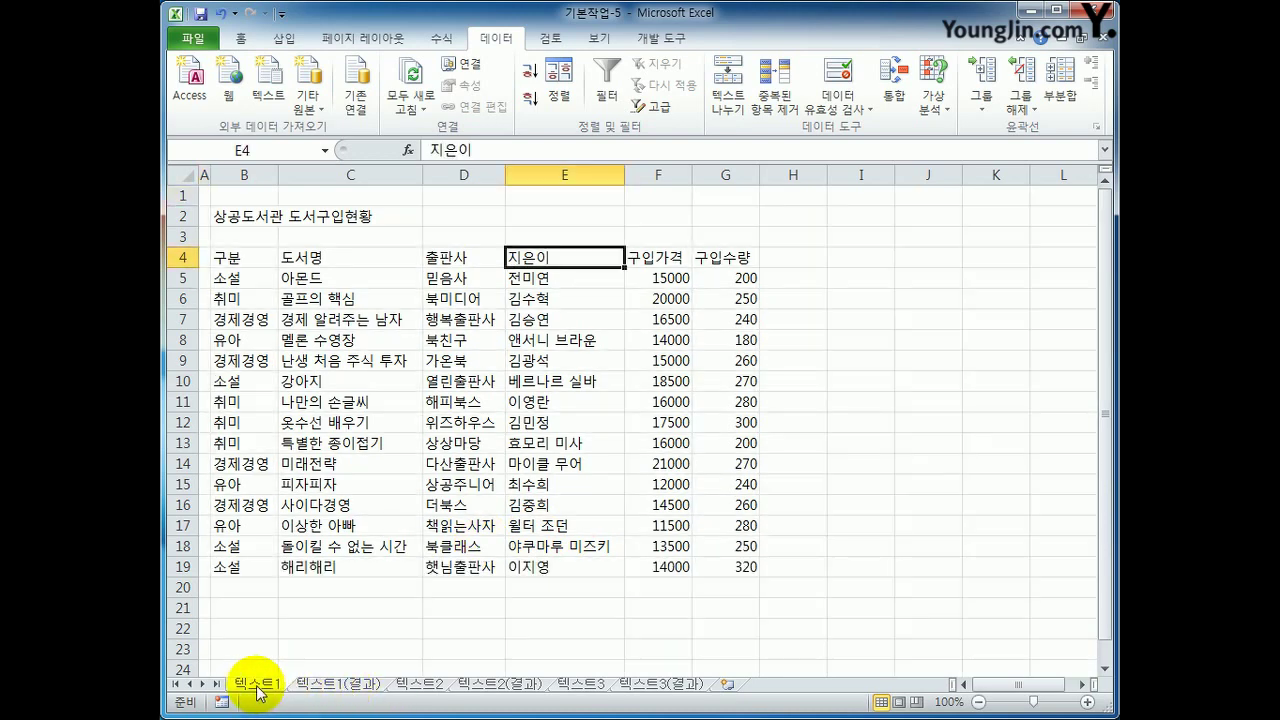
Start Text to Columns on A3:A10 of the 텍스트2 sheet as delimited data, with semicolon replacing comma as the only delimiter.
left_click(424, 687)
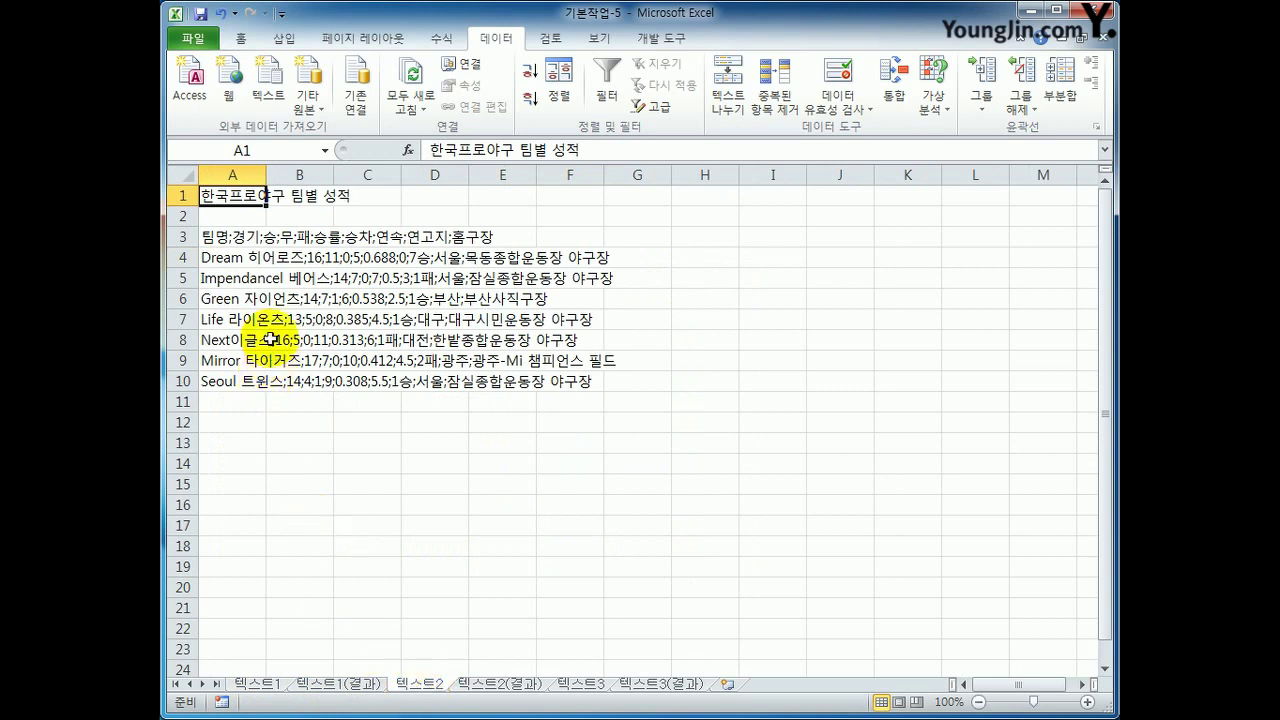
left_click(232, 238)
left_click_drag(232, 238, 222, 381)
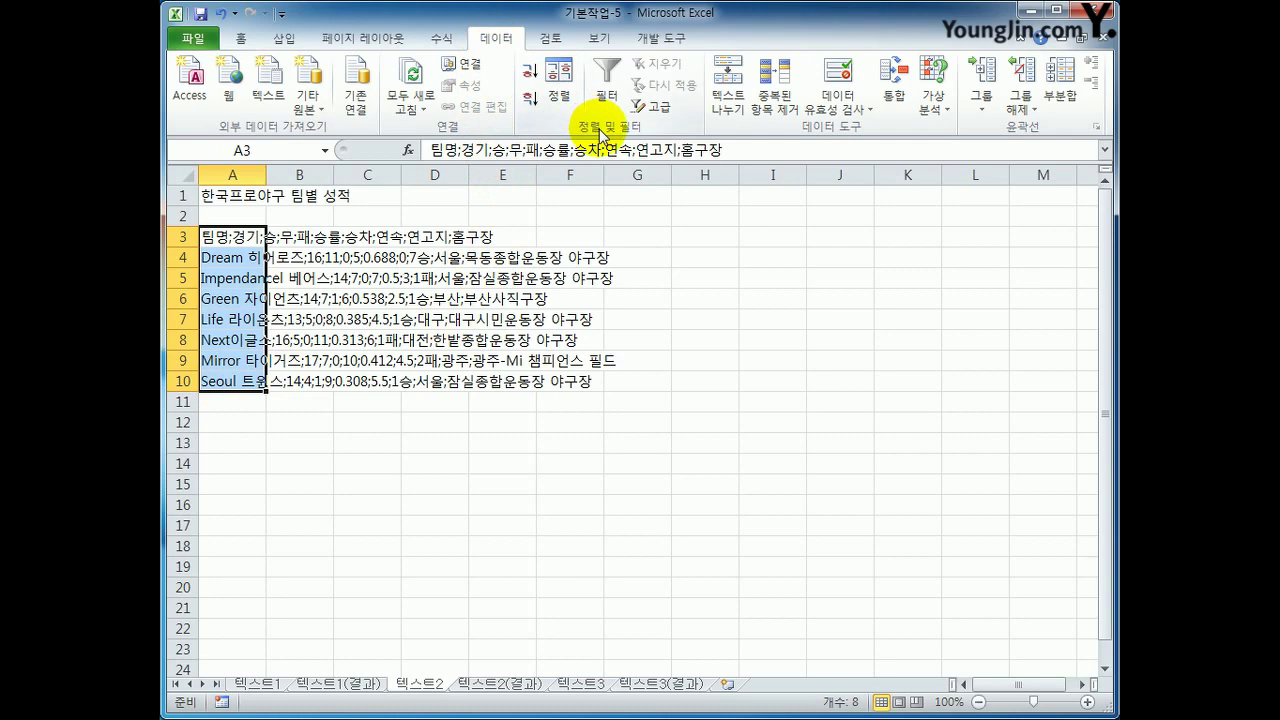
left_click(728, 95)
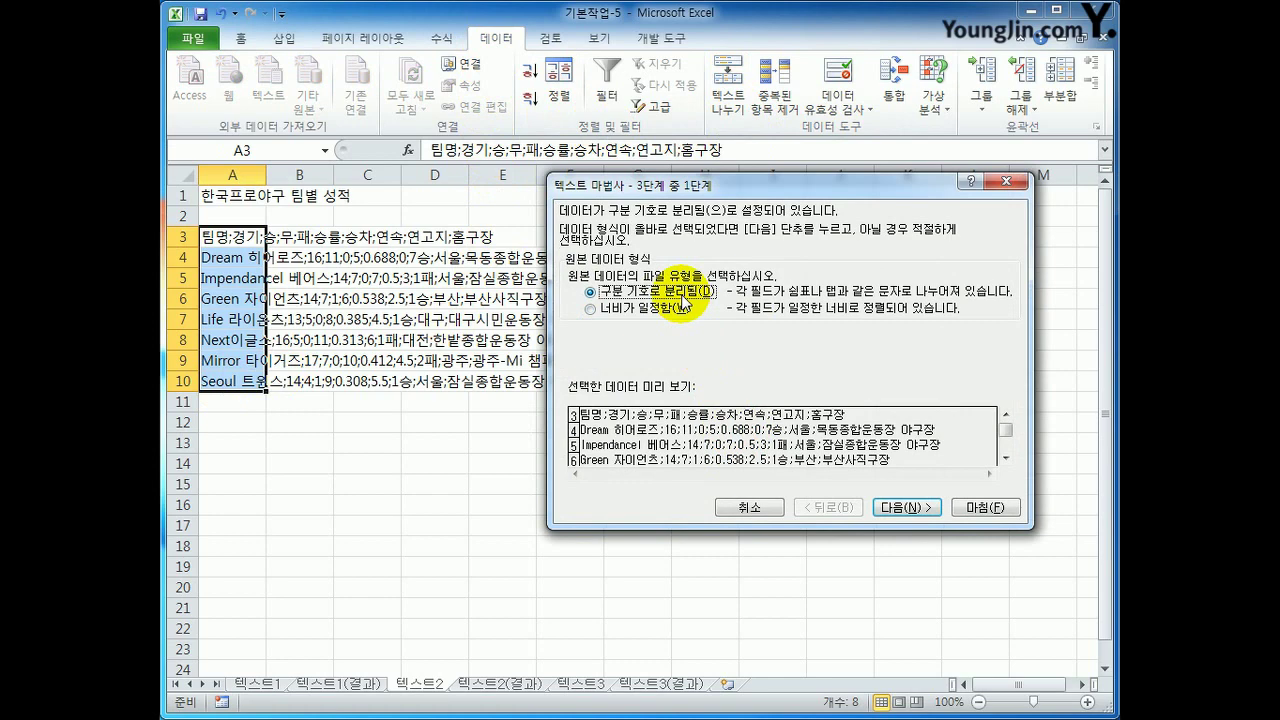
left_click(930, 510)
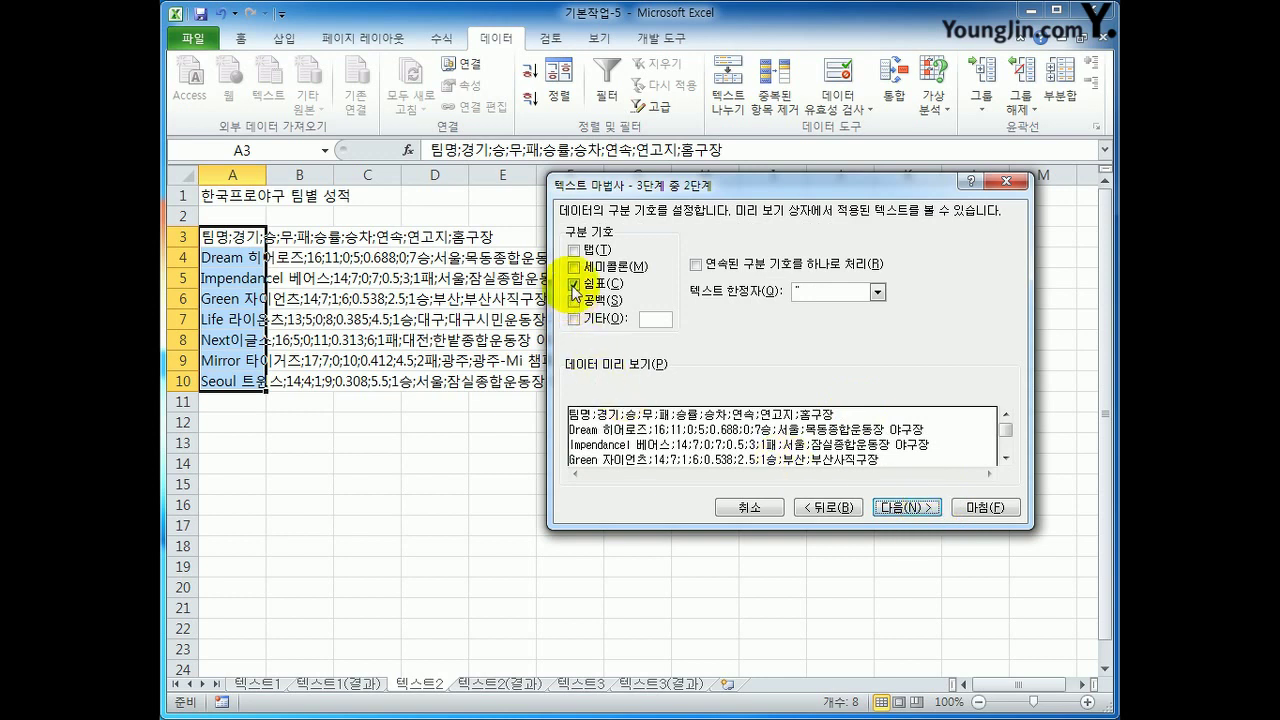
left_click(574, 284)
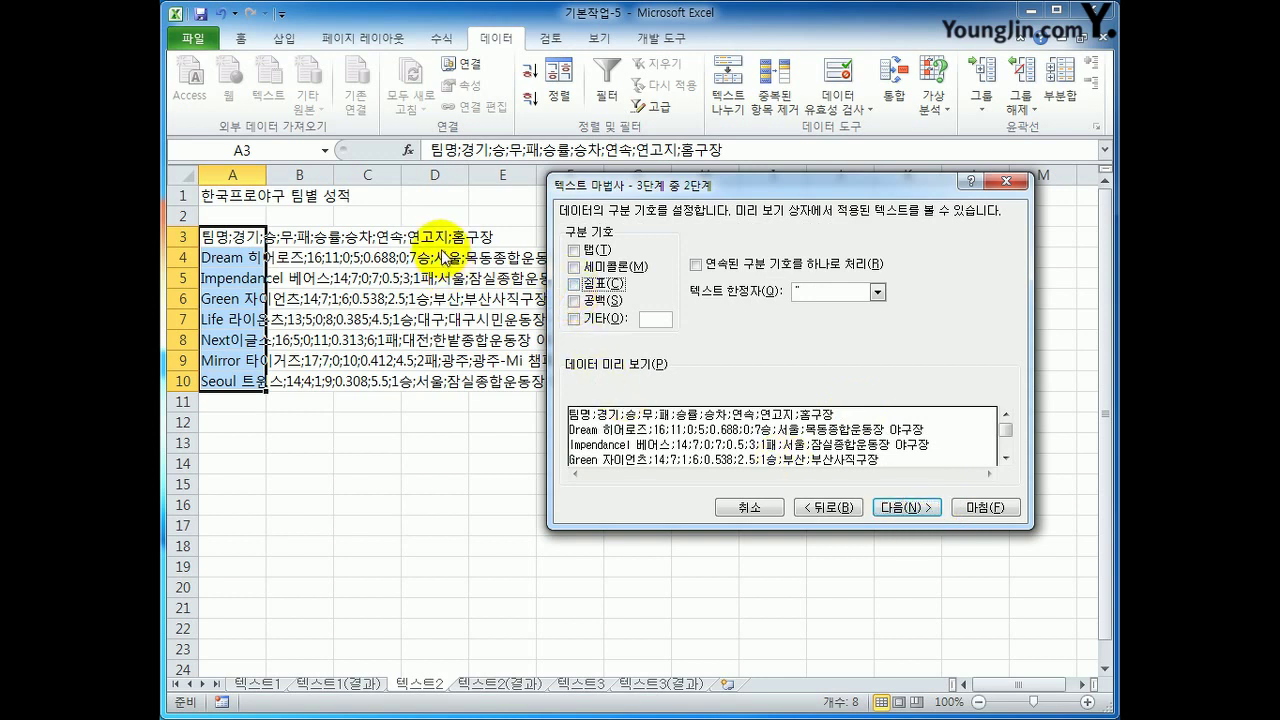
left_click(574, 267)
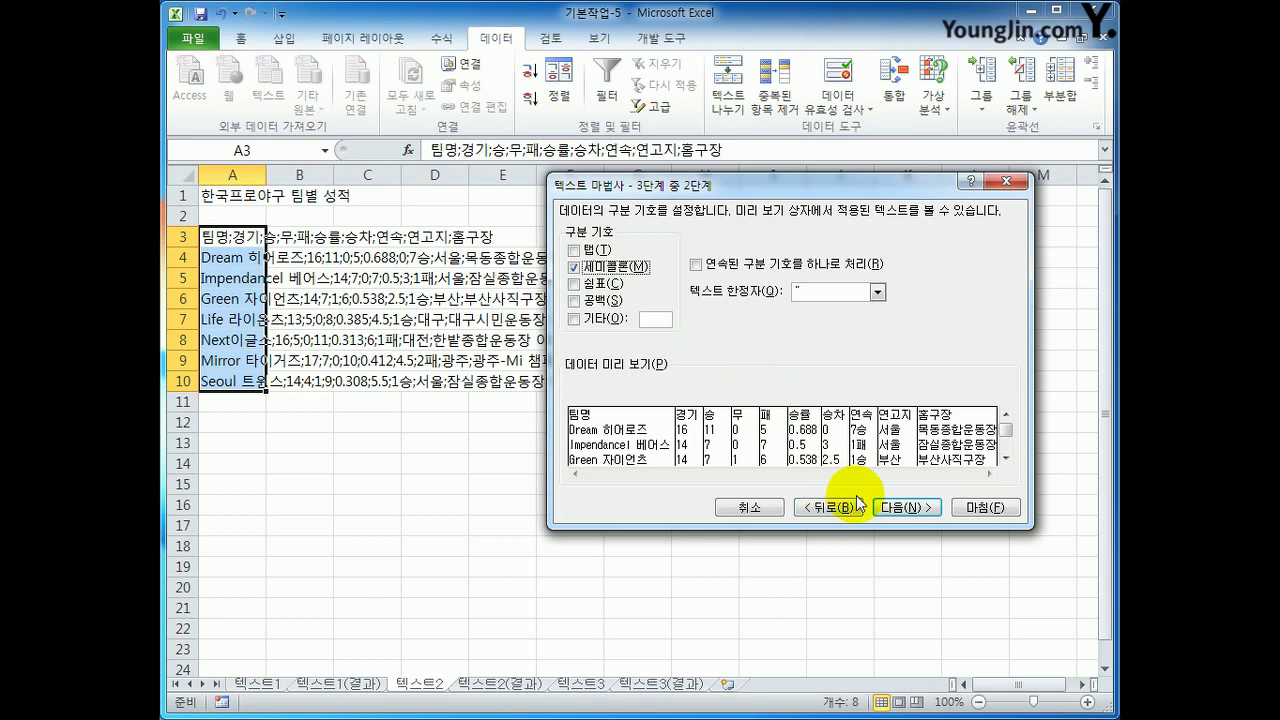
Exclude the 연고지 column from the import and finish splitting the baseball team data to $A$3.
left_click(898, 507)
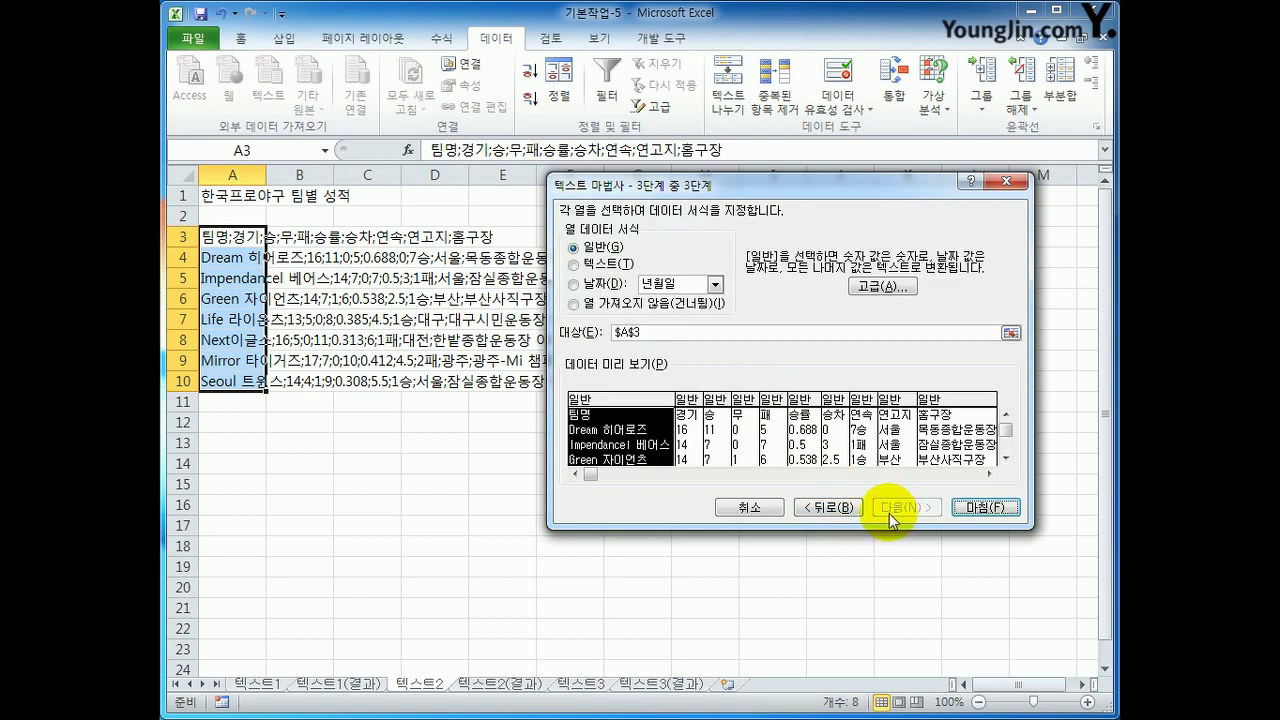
left_click(890, 415)
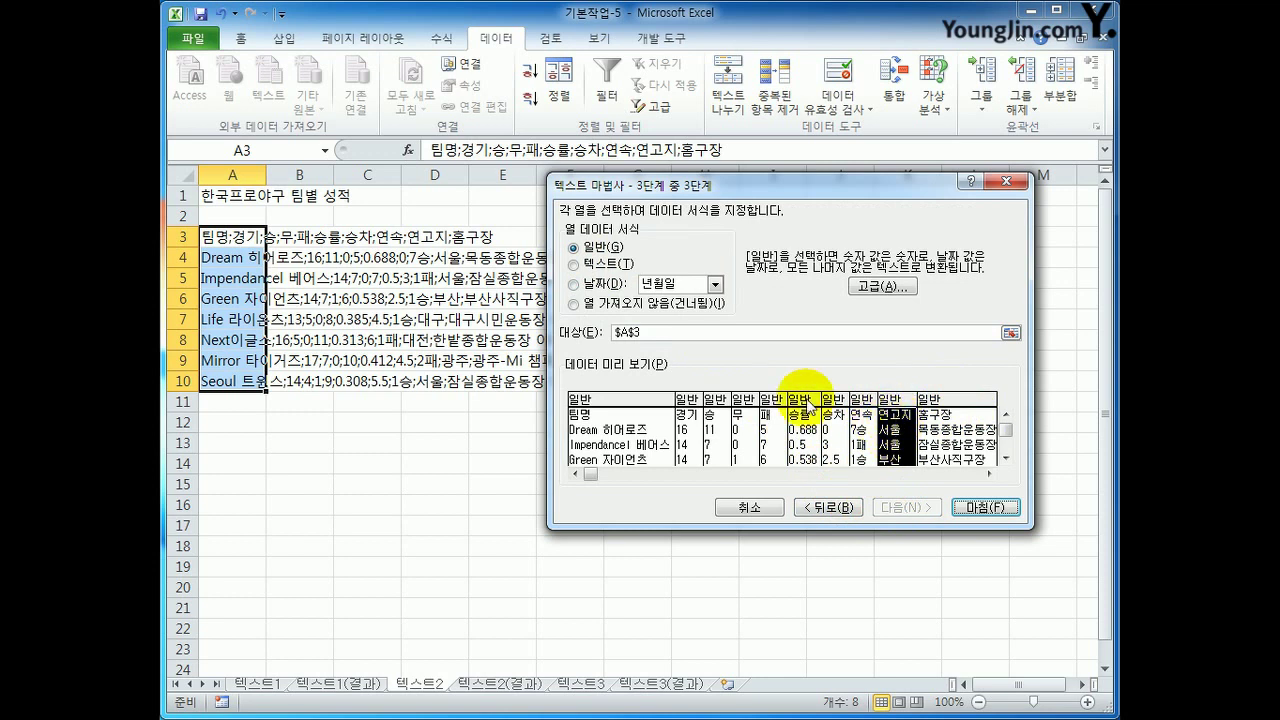
left_click(678, 308)
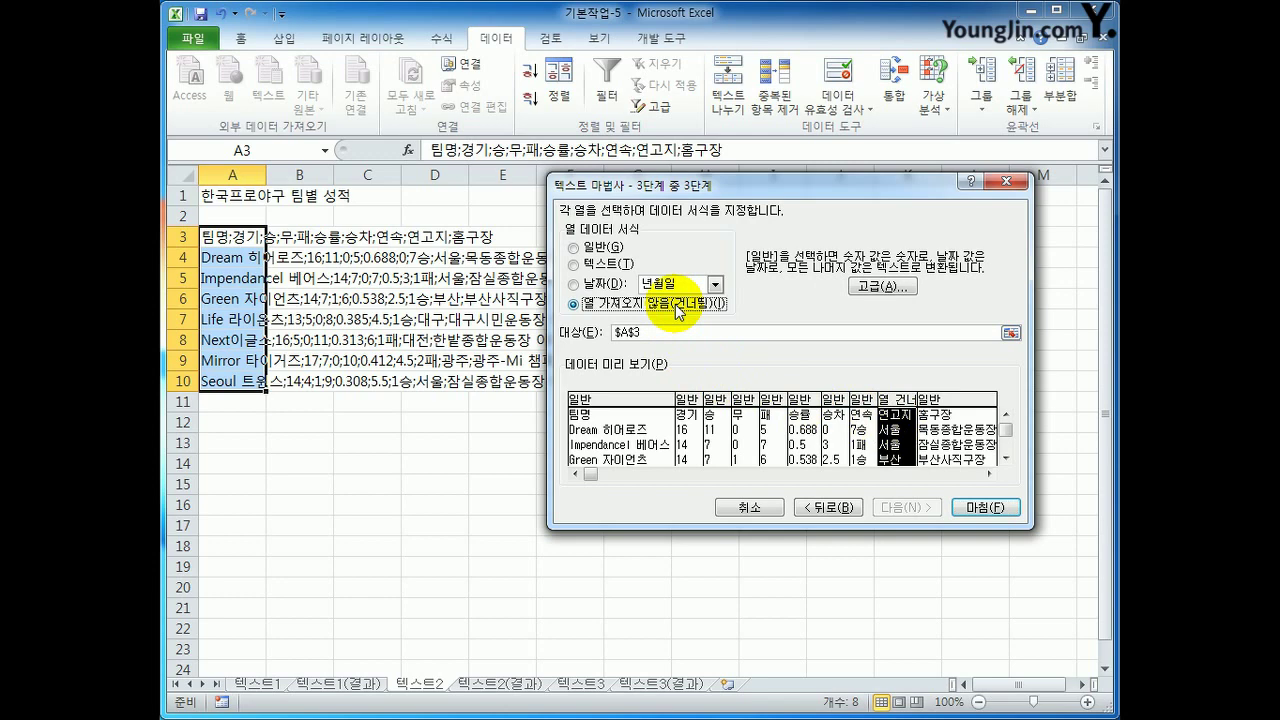
left_click(985, 508)
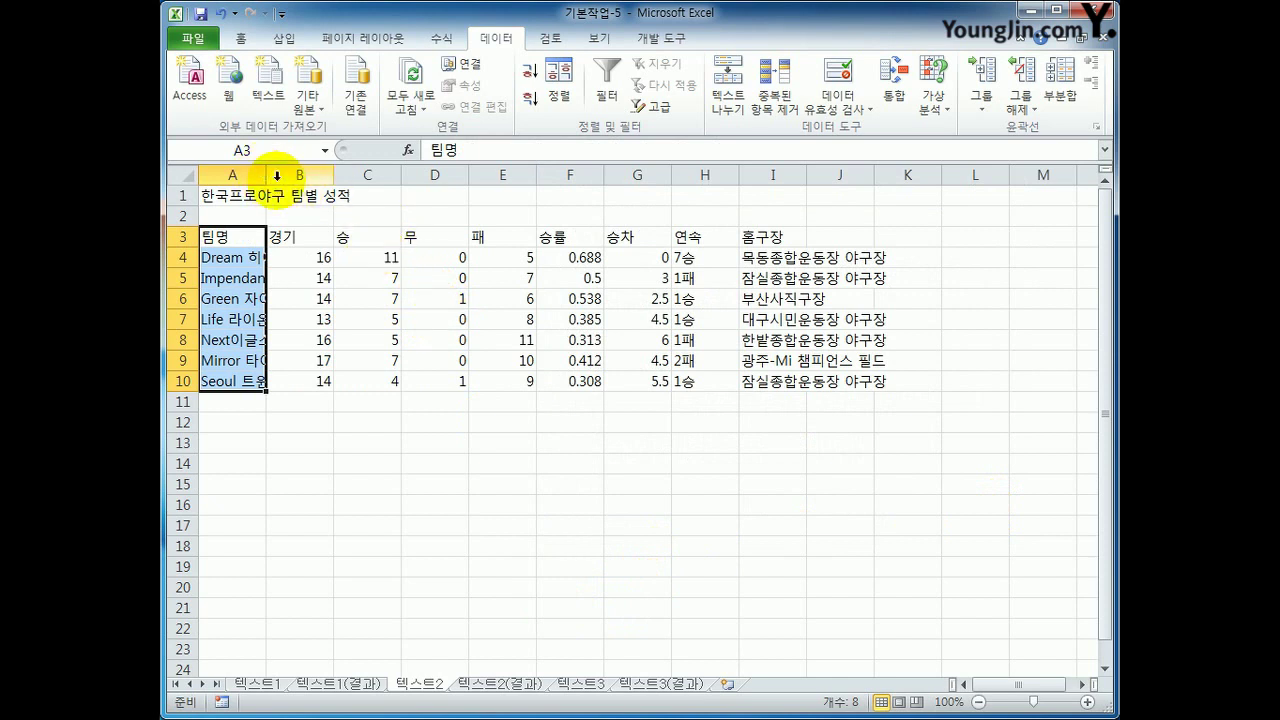
Widen column A to fit the team names and auto-fit column I to the 홈구장 entries.
left_click_drag(266, 175, 370, 178)
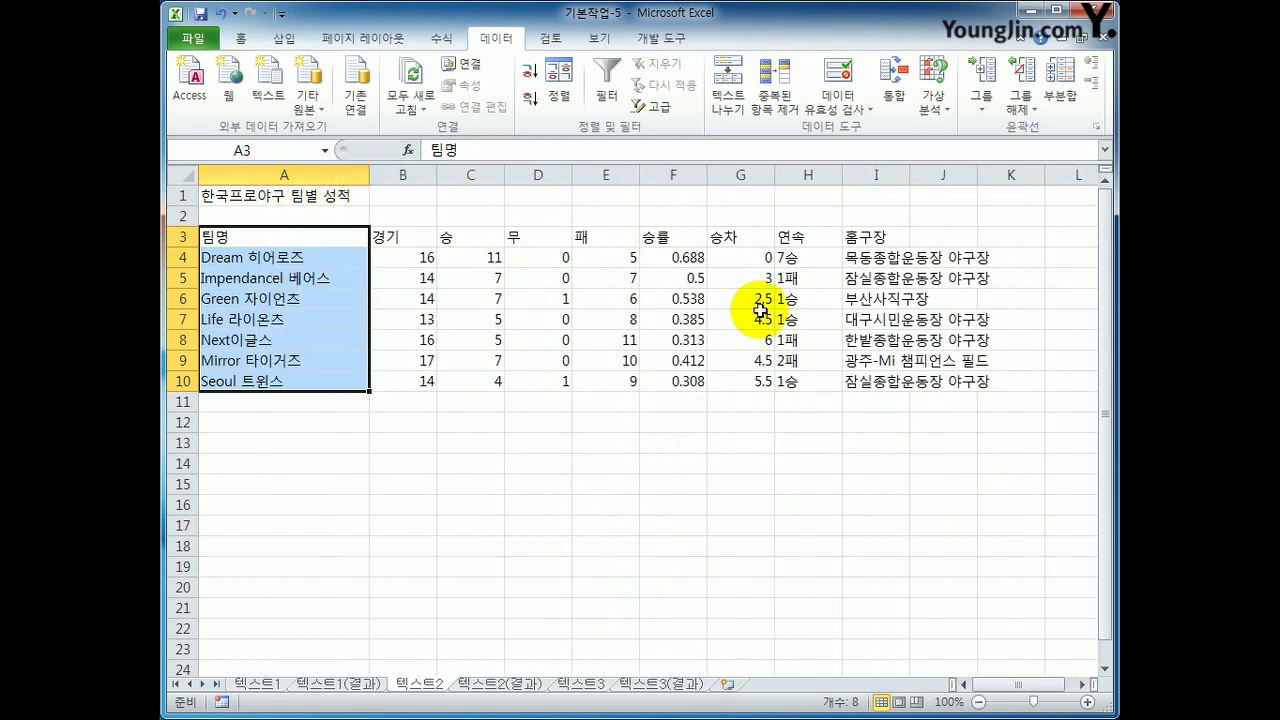
double_click(908, 175)
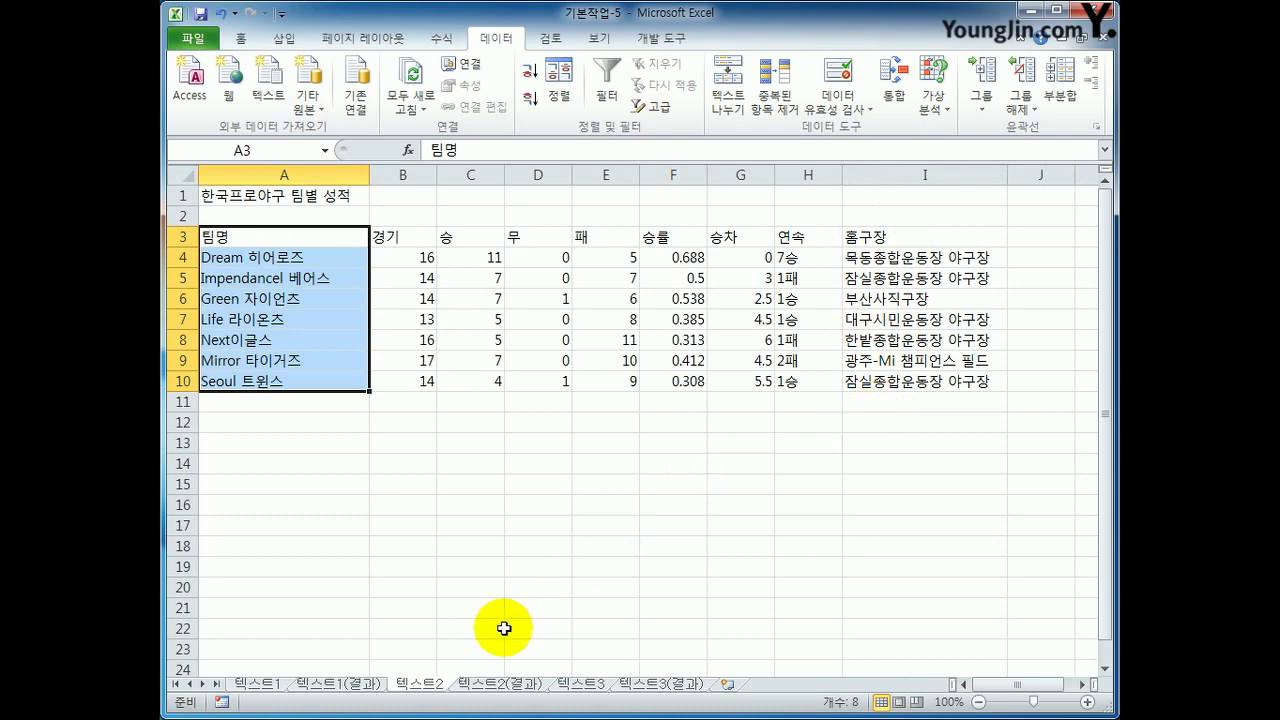
Compare against the 텍스트2(결과) sheet and open the 텍스트3 sheet.
left_click(482, 687)
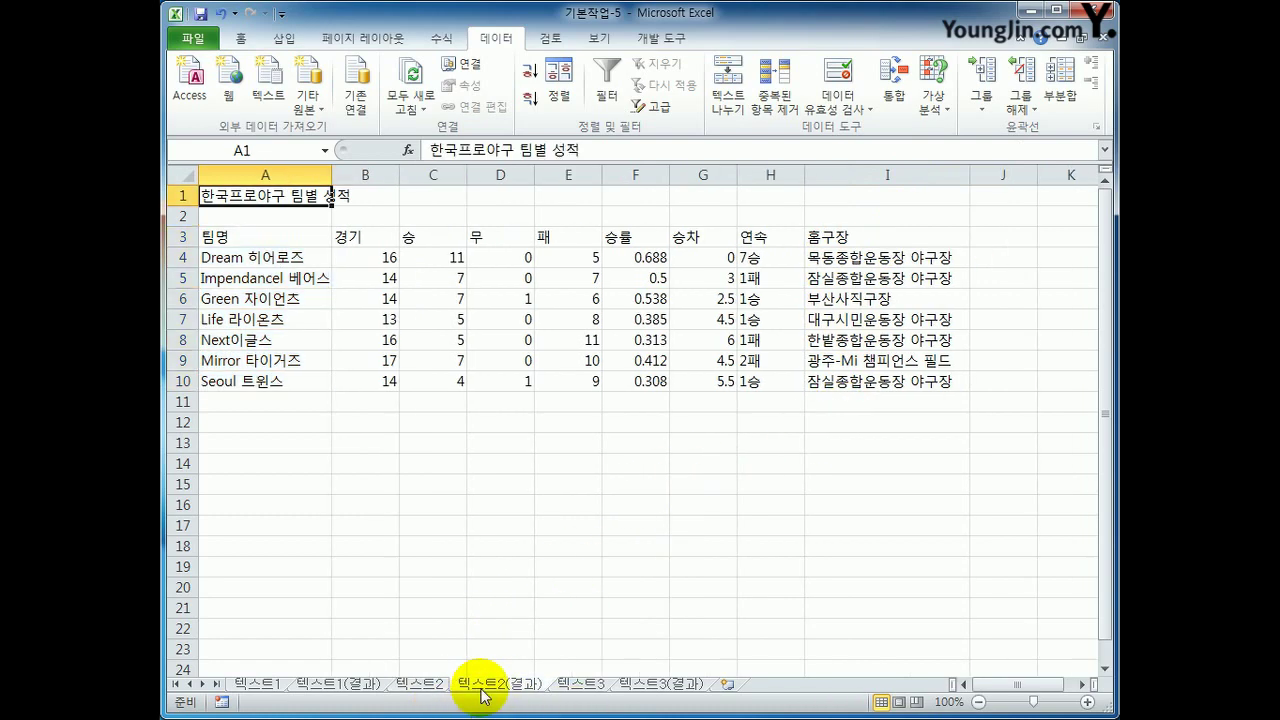
left_click(578, 688)
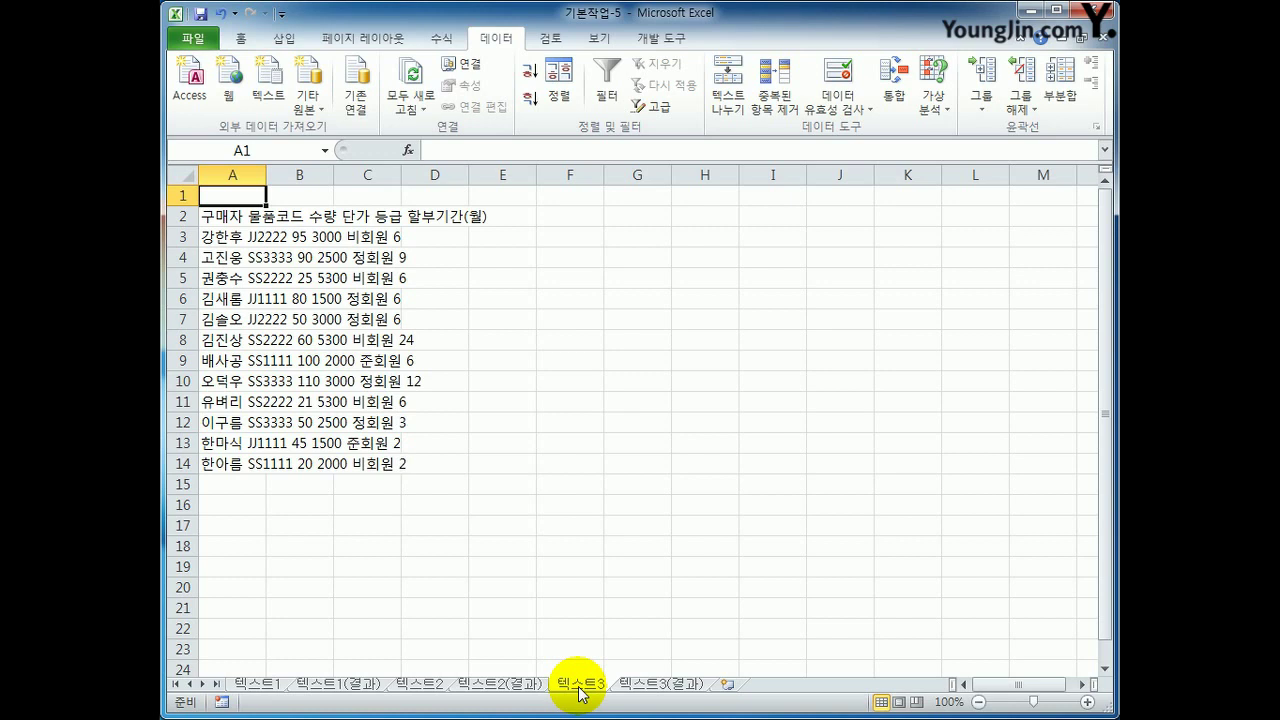
Start Text to Columns on A2:A14 of the 텍스트3 sheet as delimited data, with space replacing semicolon as the only delimiter.
left_click_drag(244, 216, 254, 464)
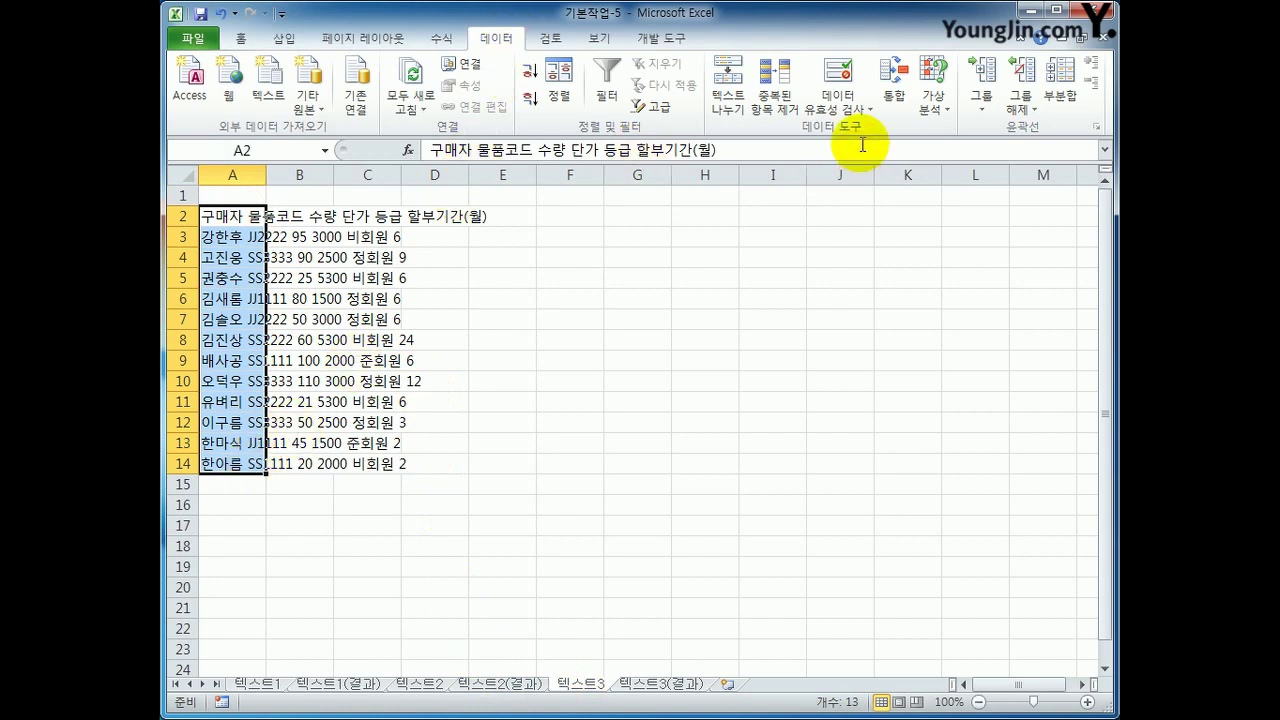
left_click(728, 112)
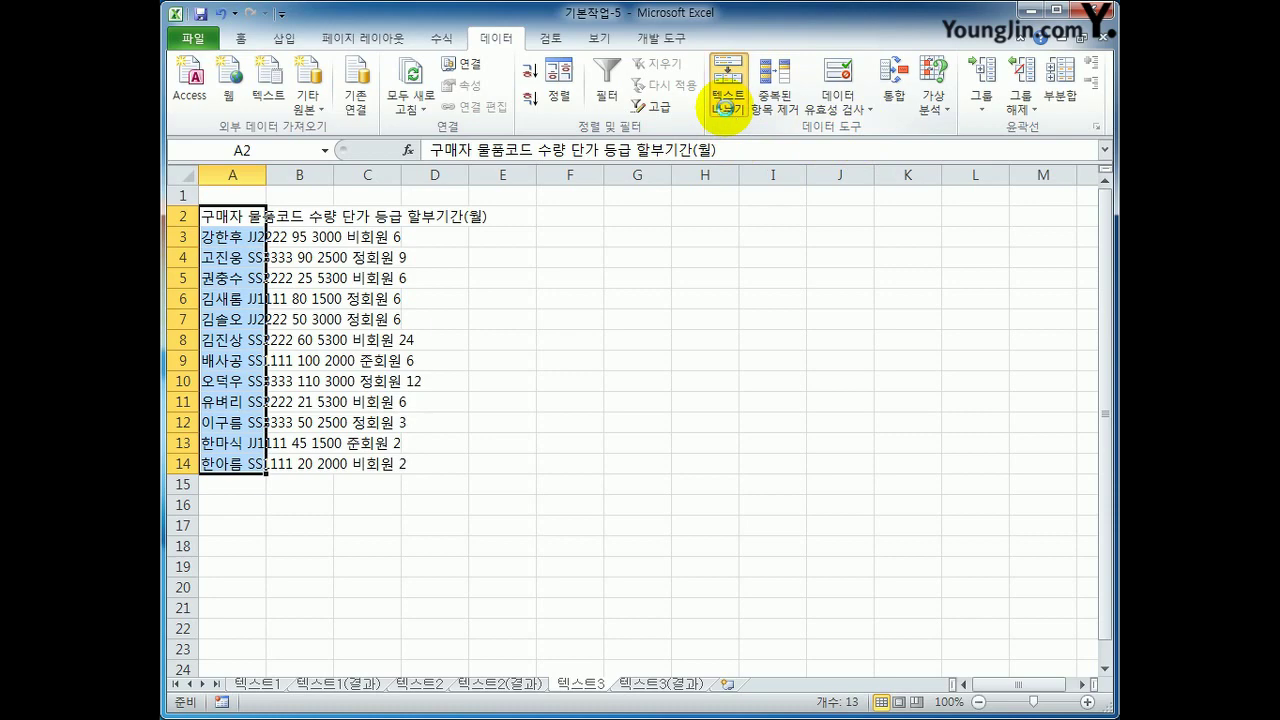
left_click_drag(729, 190, 699, 170)
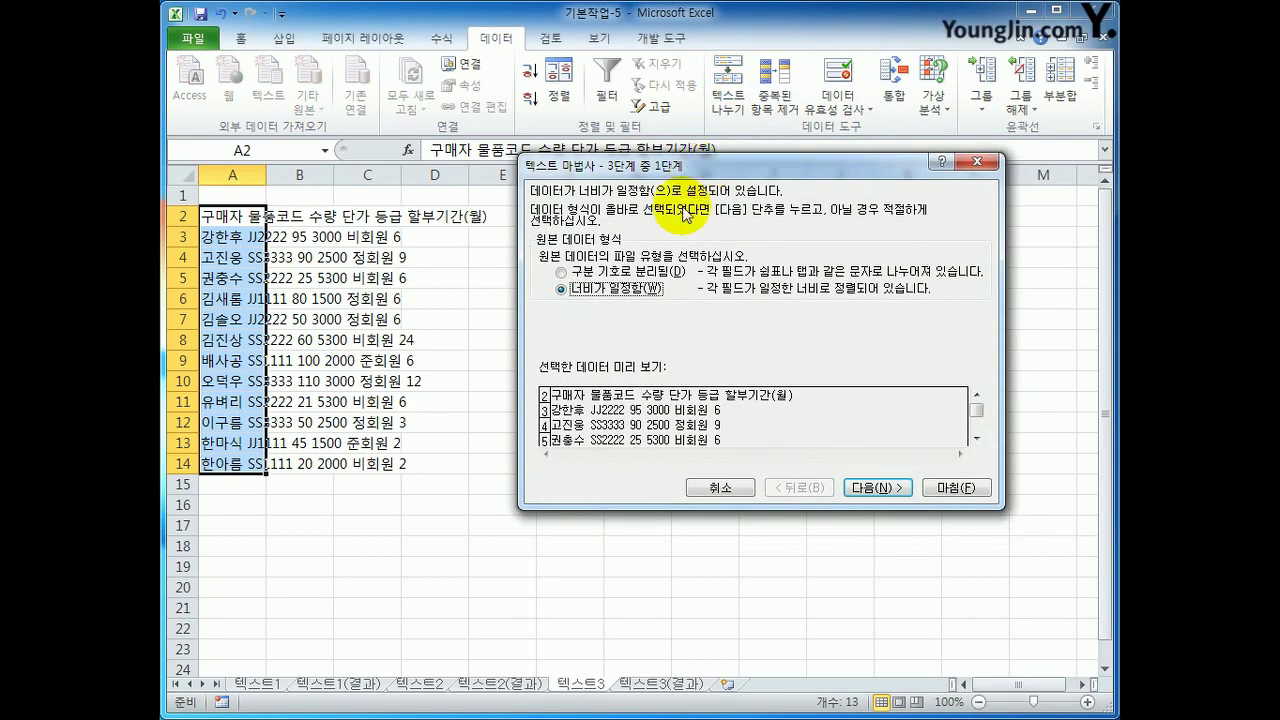
left_click(644, 272)
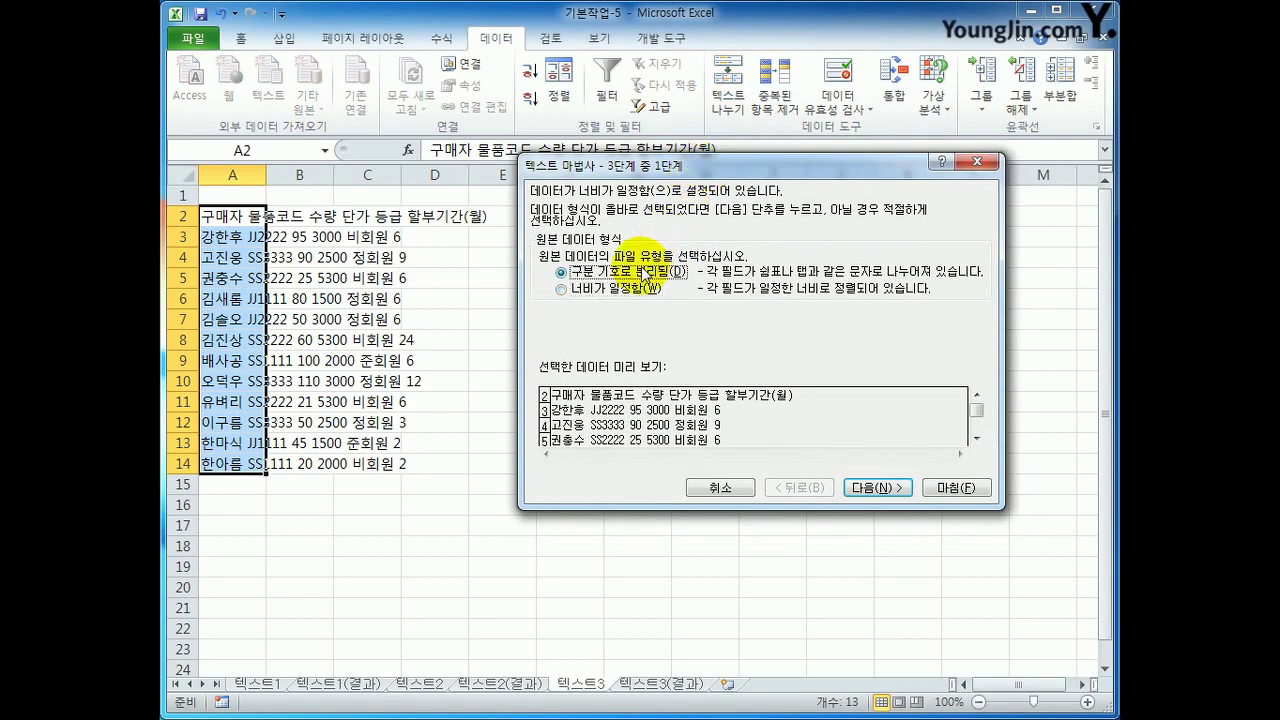
left_click(875, 488)
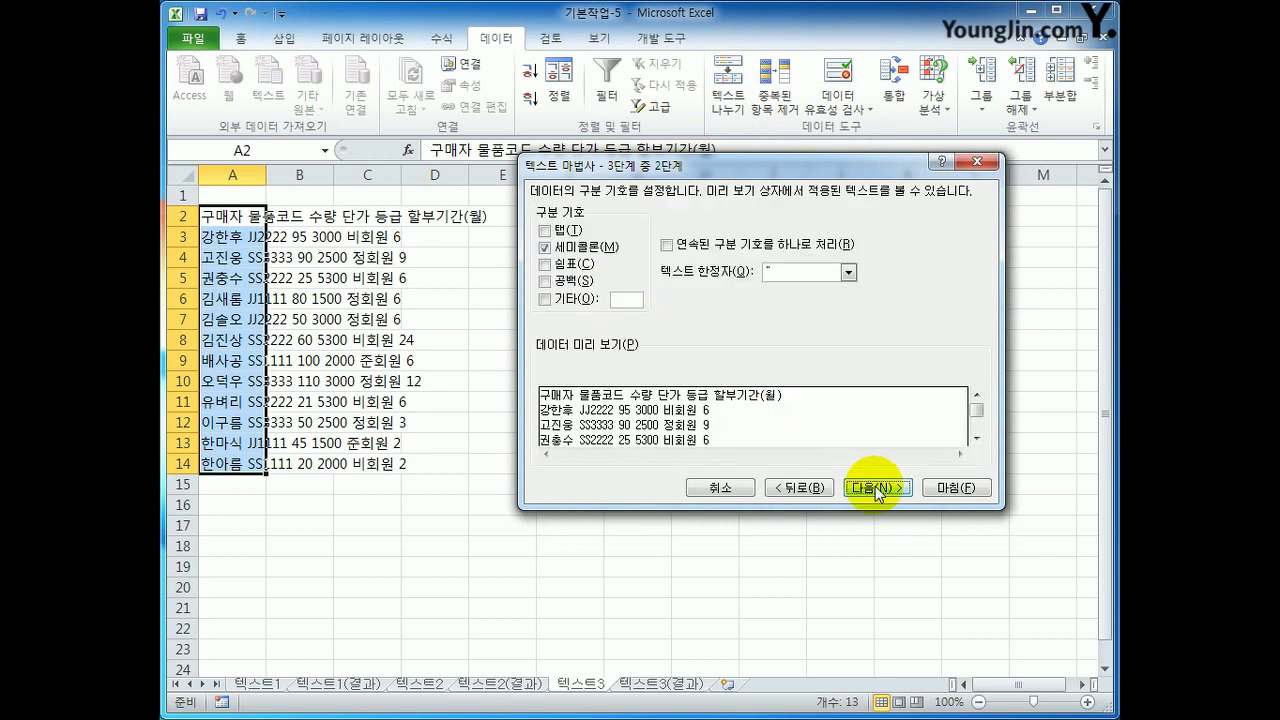
left_click(545, 247)
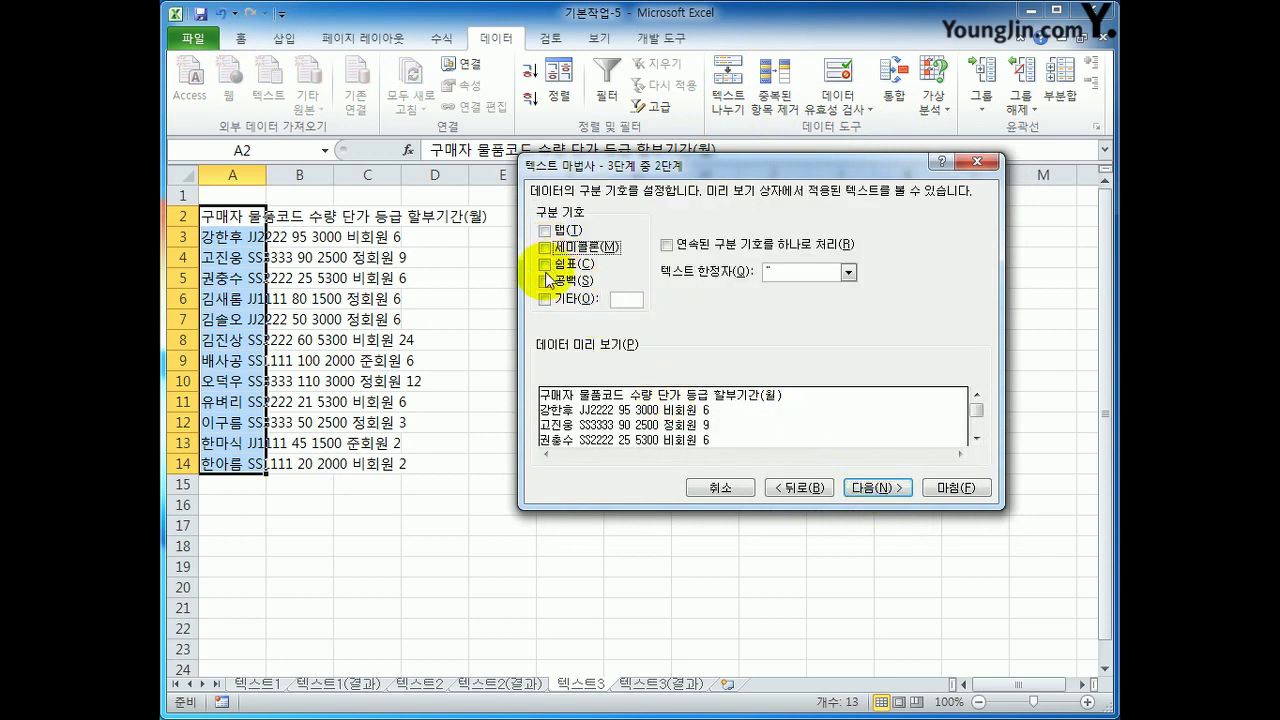
left_click(545, 281)
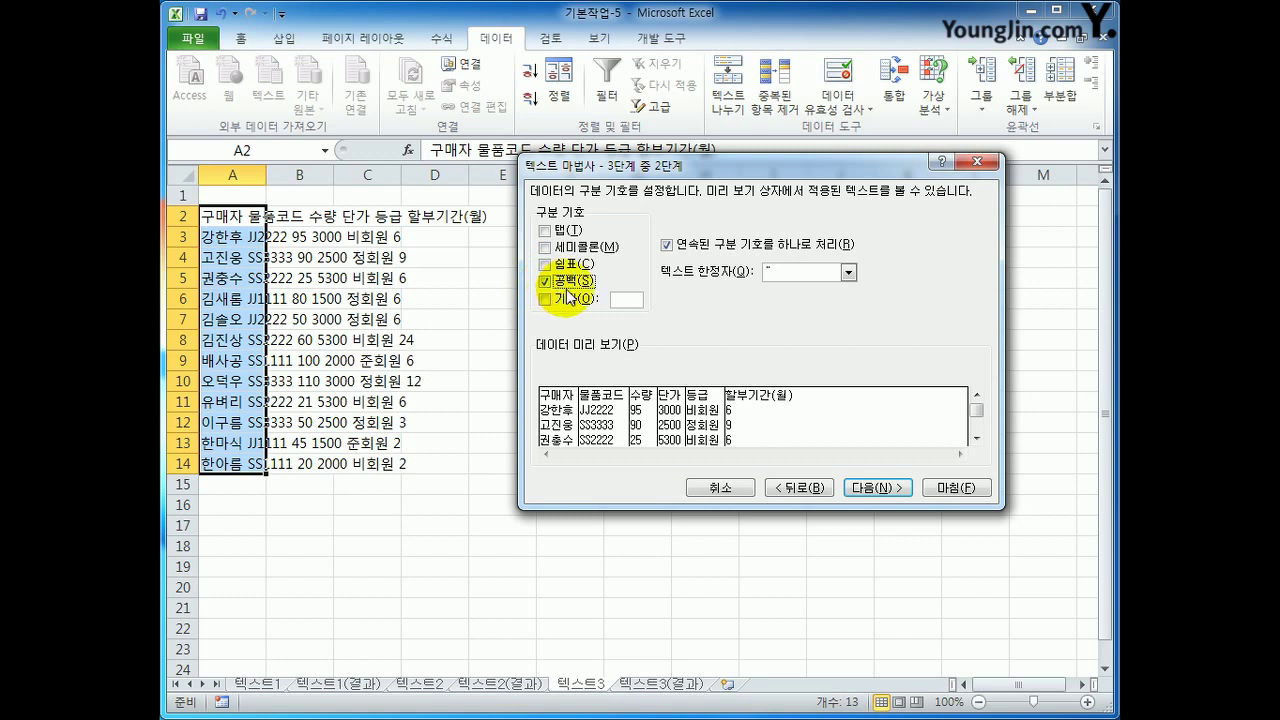
Exclude the 할부기간(월) column from the import and finish splitting the purchase data to $A$2.
left_click(860, 489)
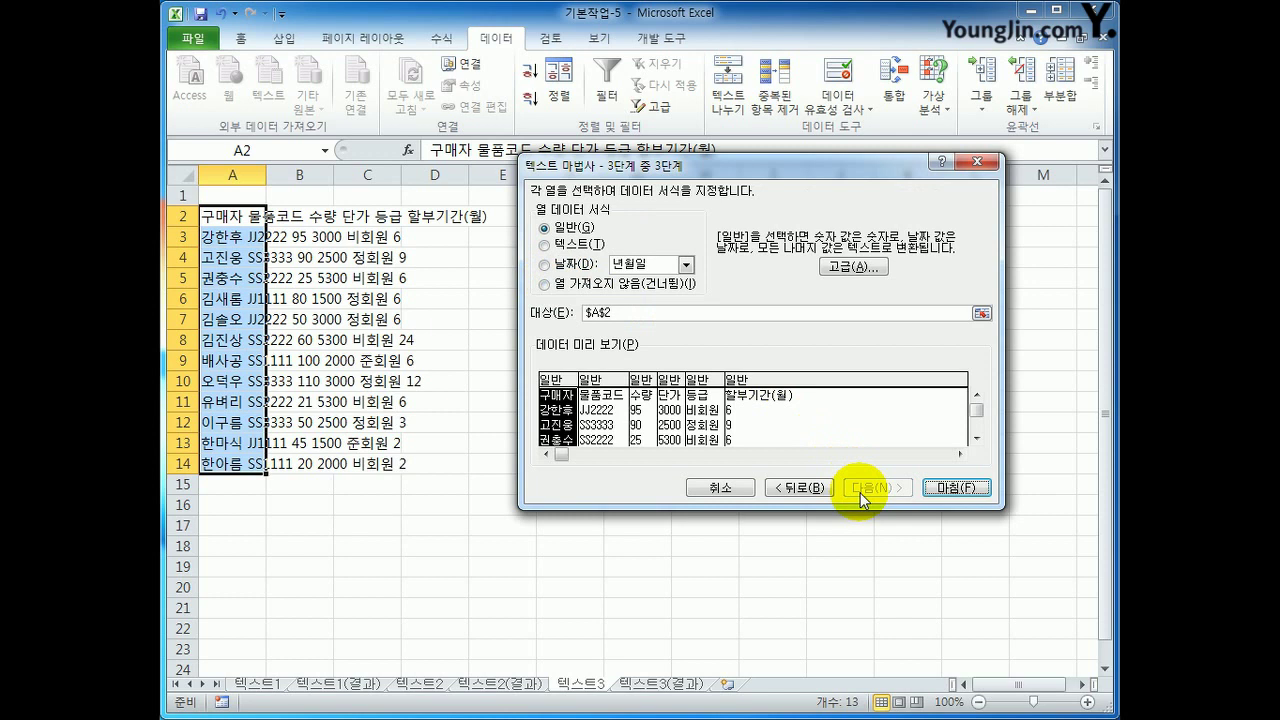
left_click(762, 392)
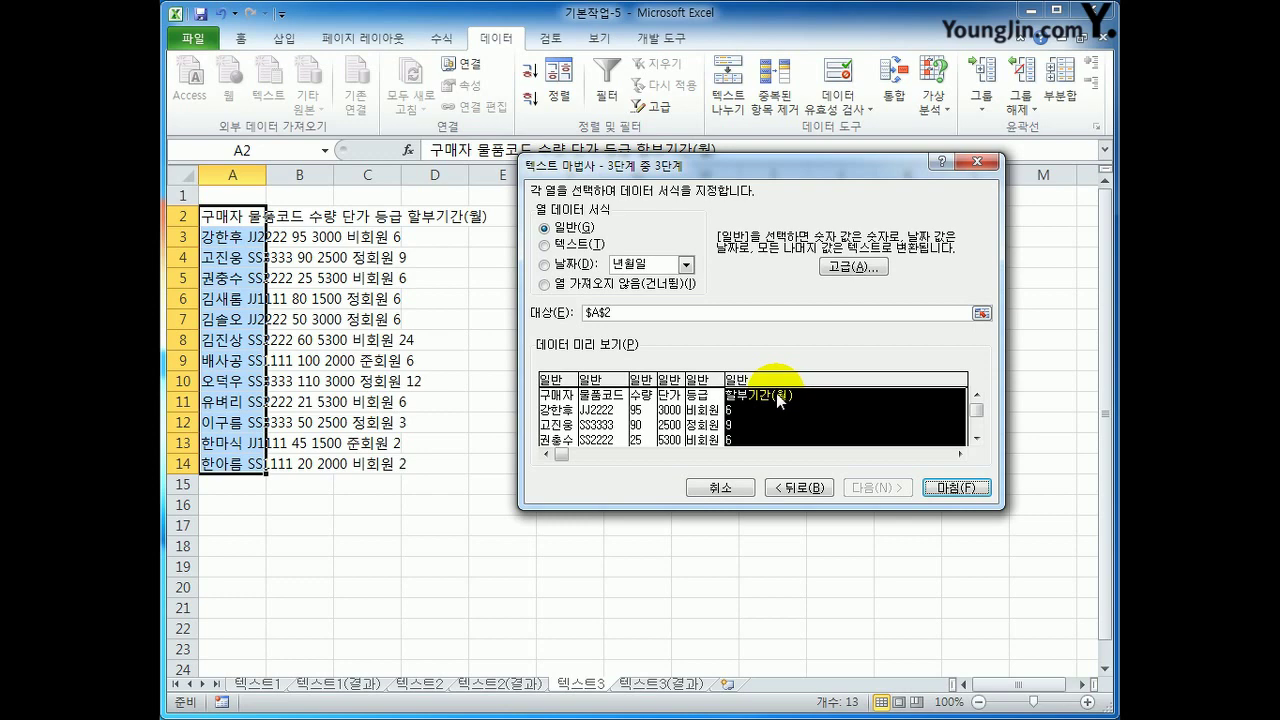
left_click(655, 287)
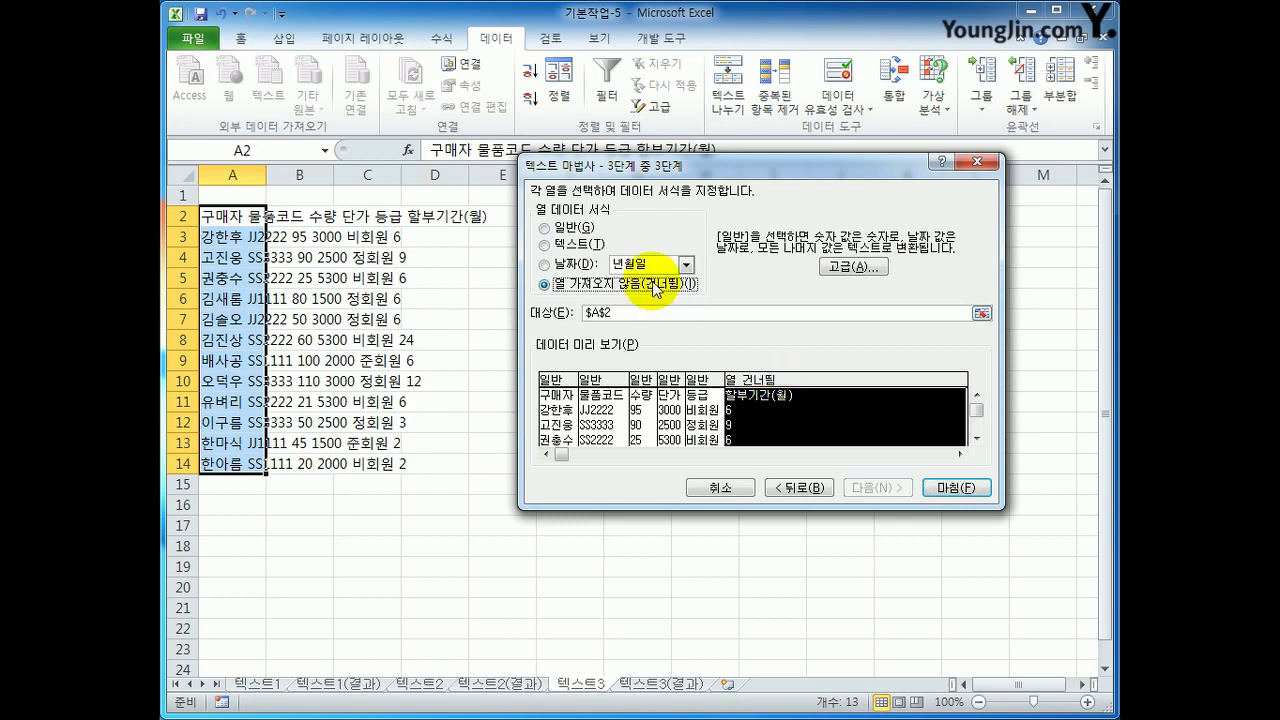
left_click(942, 487)
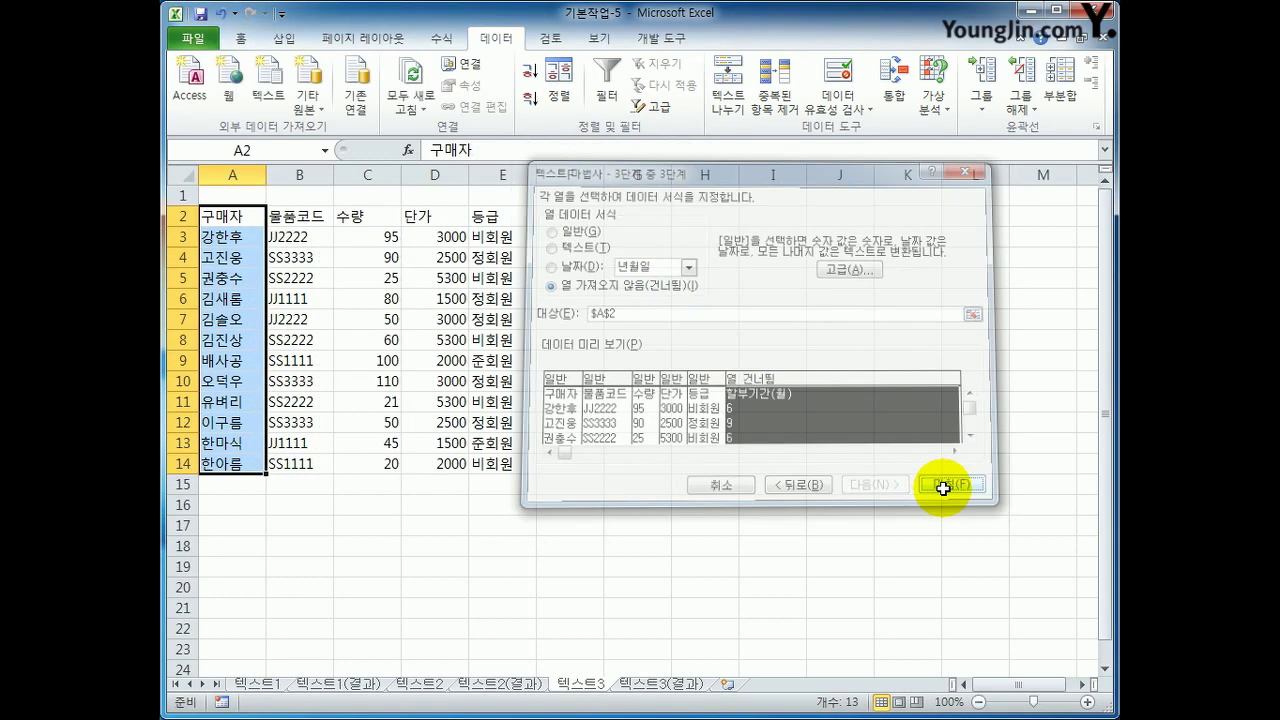
left_click(863, 559)
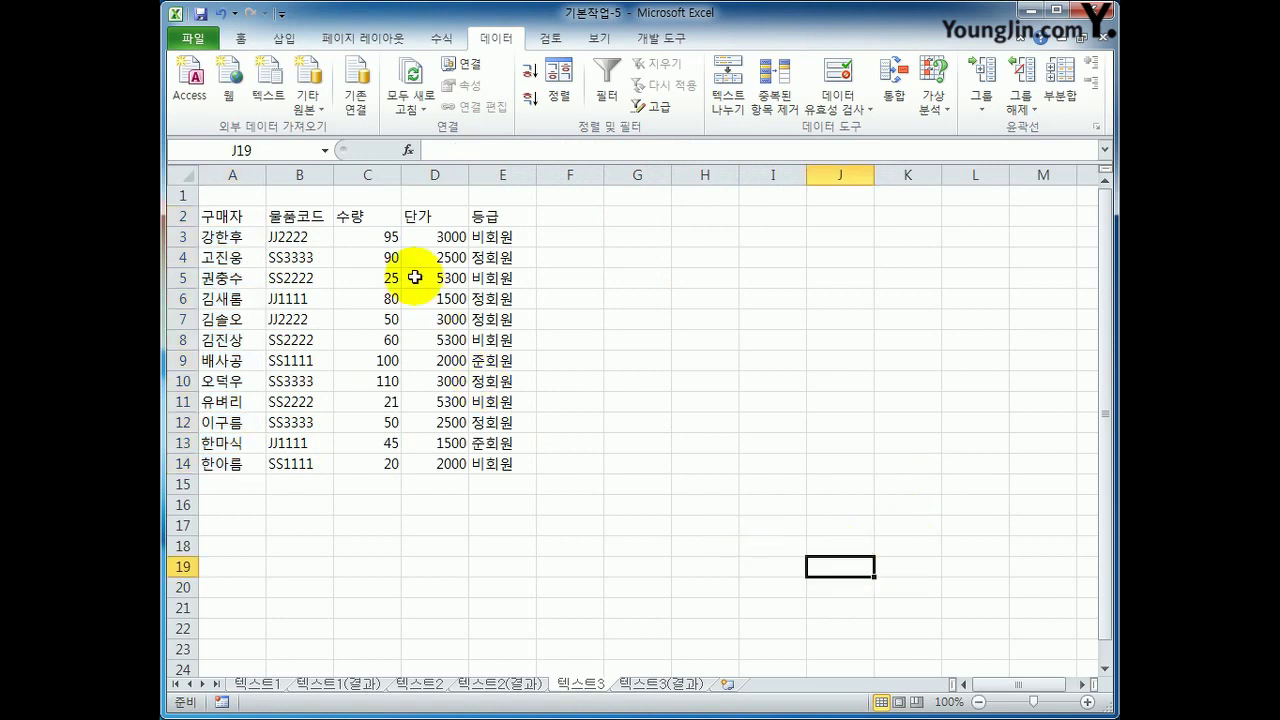